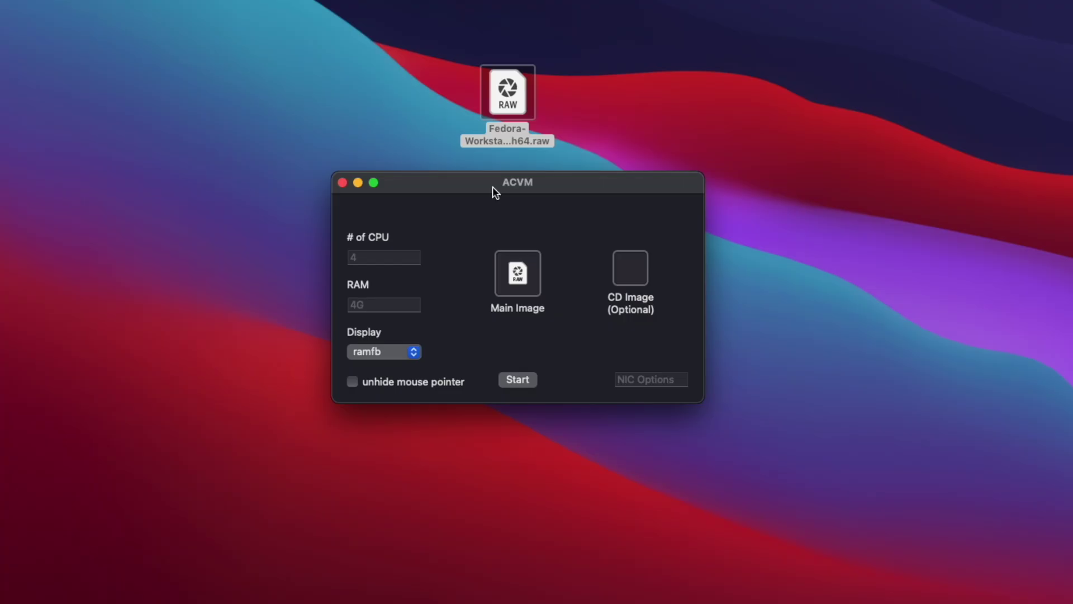
Load Fedora-Workstation-33-1.3.aarch64.raw as the ACVM main image and start the VM
{"action": "left_click", "coordinate": [504, 134]}
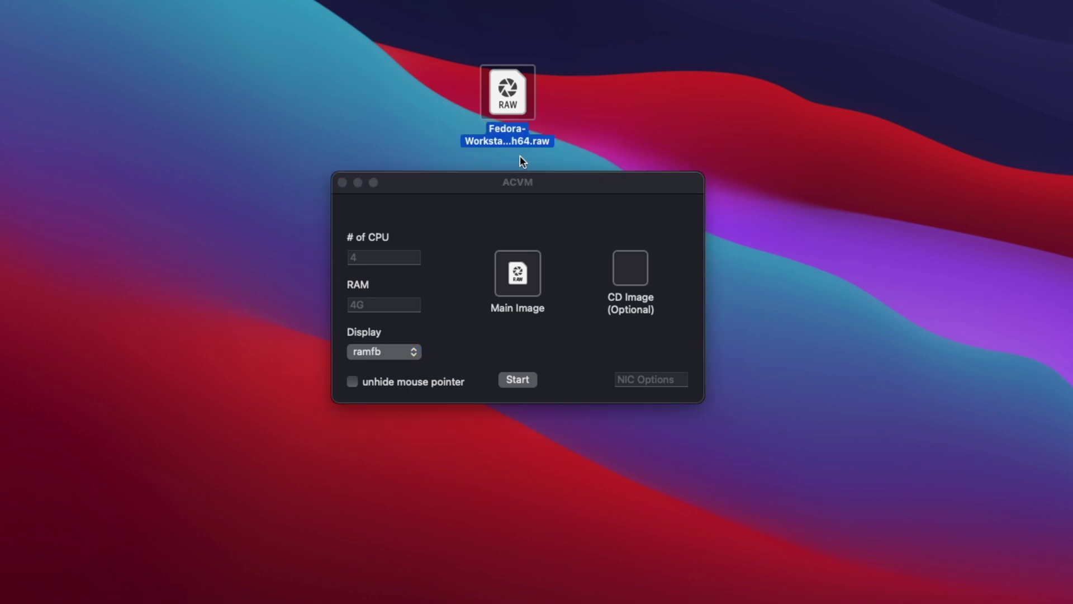
{"action": "left_click_drag", "start_coordinate": [505, 93], "coordinate": [518, 273]}
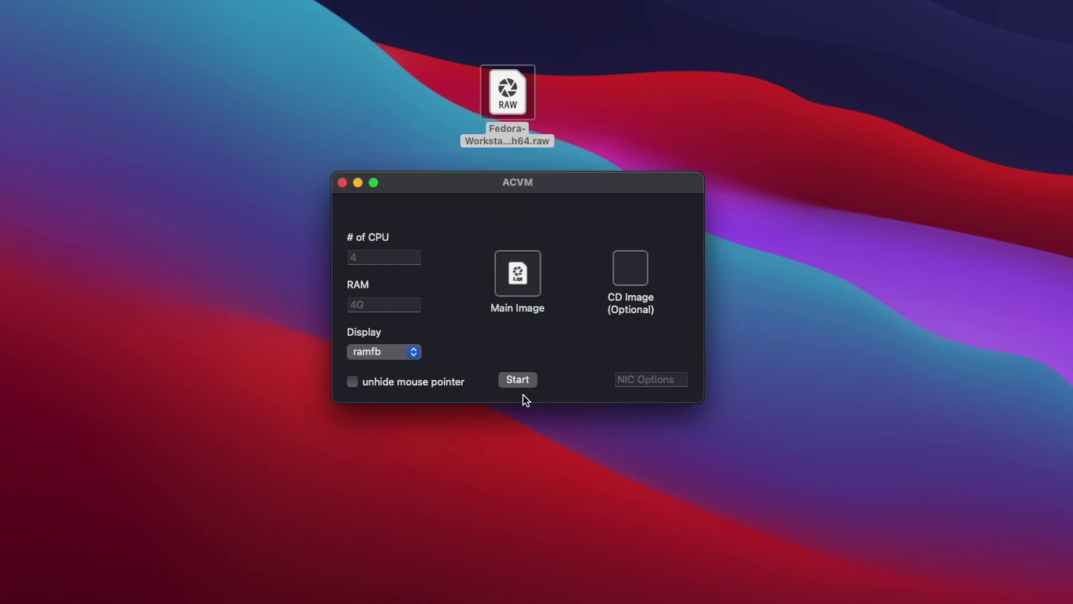
{"action": "left_click", "coordinate": [511, 380]}
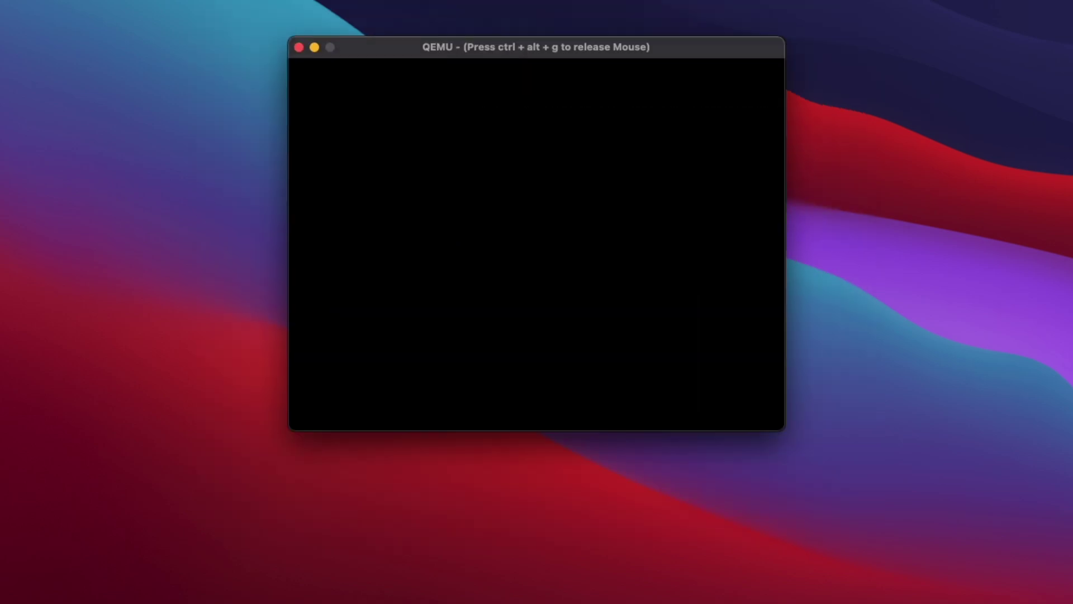
In UEFI setup, set the OVMF preferred resolution to 1024x768 and commit the change
{"action": "key", "text": "Down"}
{"action": "key", "text": "Down"}
{"action": "key", "text": "Down"}
{"action": "key", "text": "Up"}
{"action": "key", "text": "Up"}
{"action": "key", "text": "Return"}
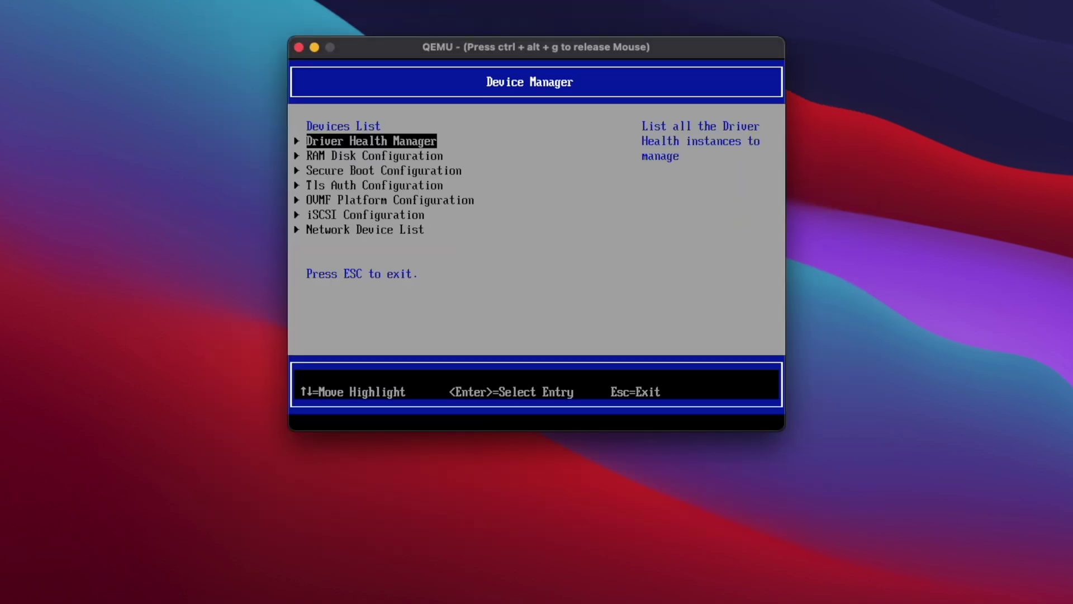
{"action": "key", "text": "Down"}
{"action": "key", "text": "Down"}
{"action": "key", "text": "Down"}
{"action": "key", "text": "Down"}
{"action": "key", "text": "Return"}
{"action": "key", "text": "Down"}
{"action": "key", "text": "Up"}
{"action": "key", "text": "Return"}
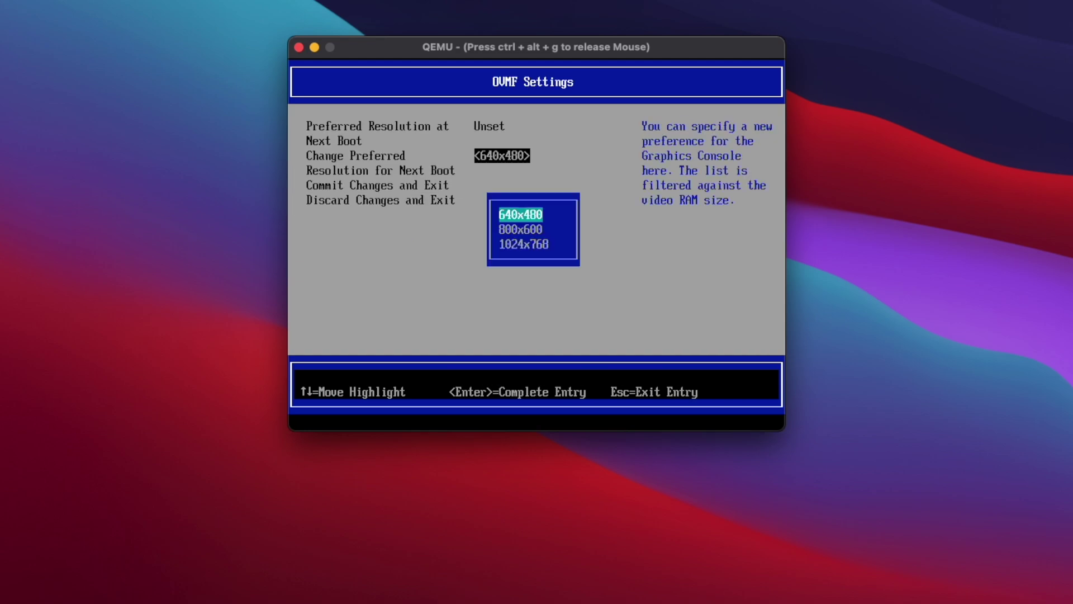
{"action": "key", "text": "Down"}
{"action": "key", "text": "Down"}
{"action": "key", "text": "Return"}
Return to the firmware main menu and reset the VM to boot Fedora
{"action": "key", "text": "Down"}
{"action": "key", "text": "Return"}
{"action": "key", "text": "Down"}
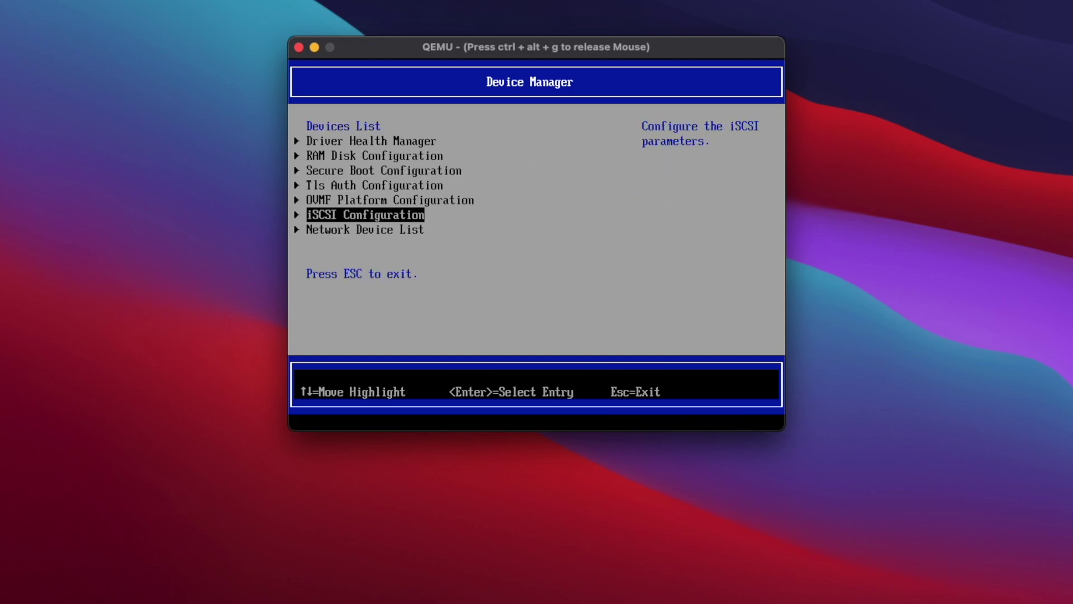
{"action": "key", "text": "Escape"}
{"action": "key", "text": "Down"}
{"action": "key", "text": "Down"}
{"action": "key", "text": "Down"}
{"action": "key", "text": "Down"}
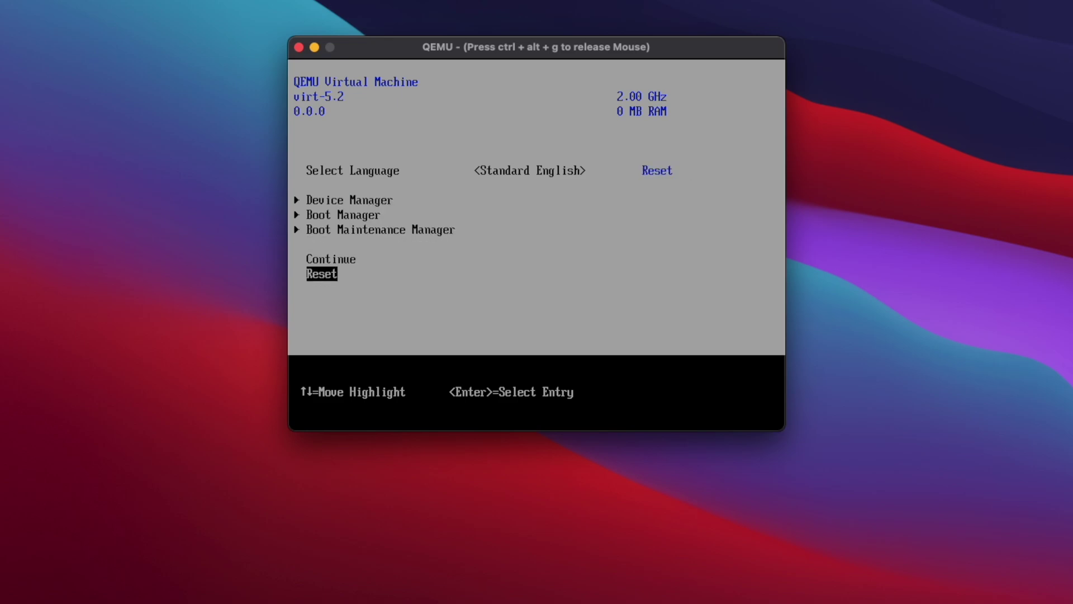
{"action": "key", "text": "Return"}
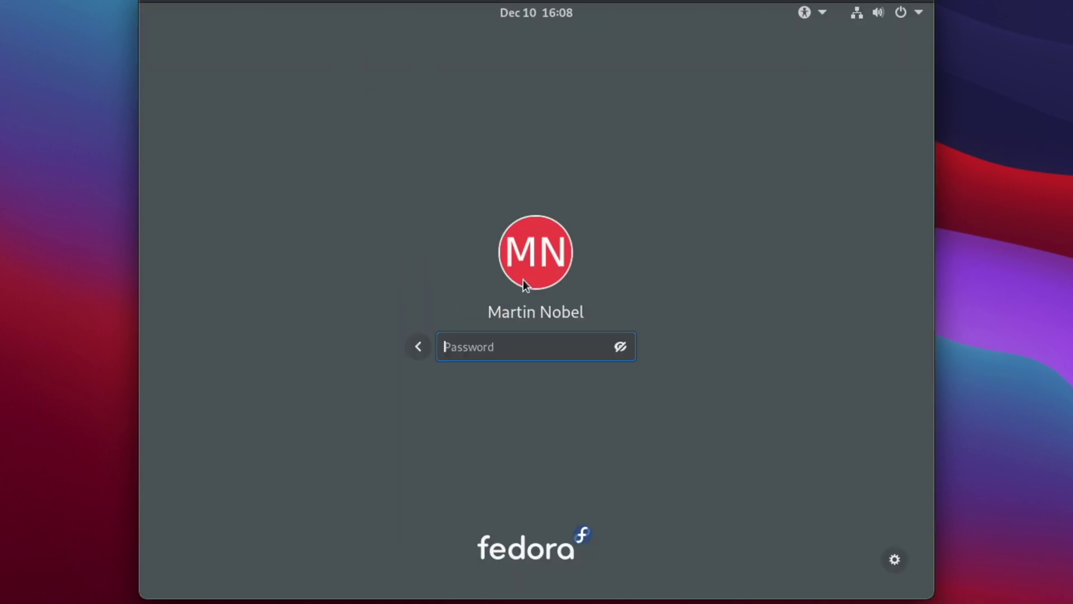
Log in with the account password and bring up the Activities overview
{"action": "type", "text": "*********"}
{"action": "key", "text": "Return"}
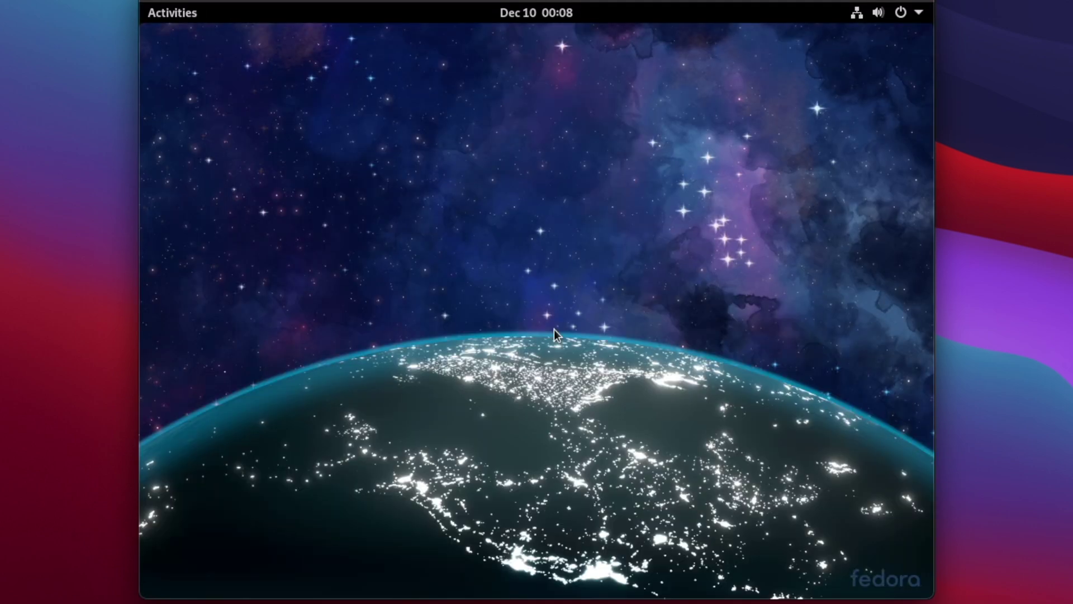
{"action": "left_click", "coordinate": [193, 16]}
Launch Terminal from the Utilities folder and run uname -a
{"action": "left_click", "coordinate": [167, 505]}
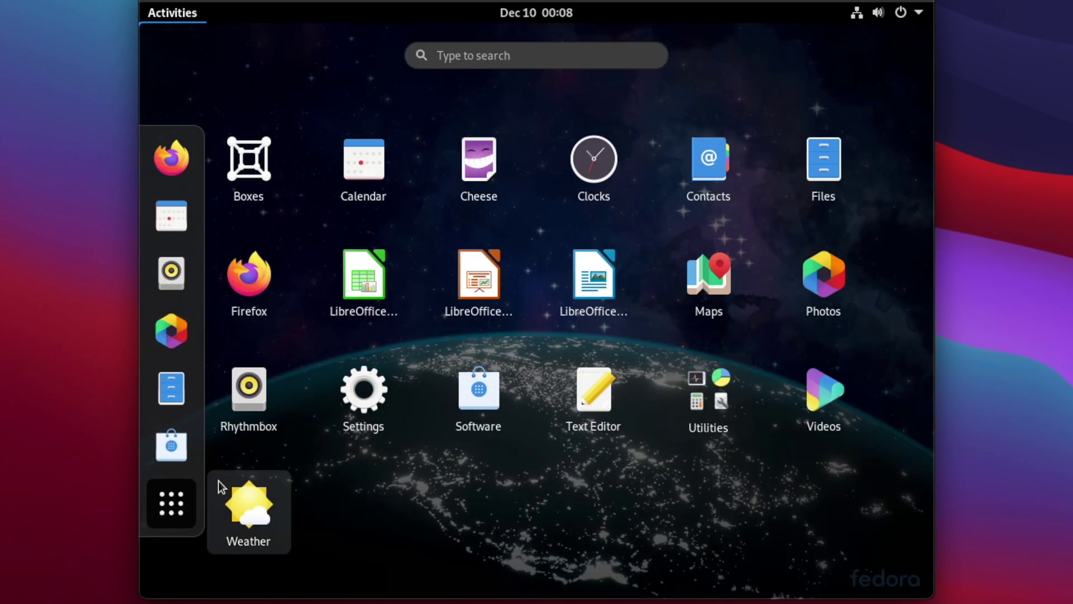
{"action": "left_click", "coordinate": [709, 397]}
{"action": "left_click", "coordinate": [669, 429]}
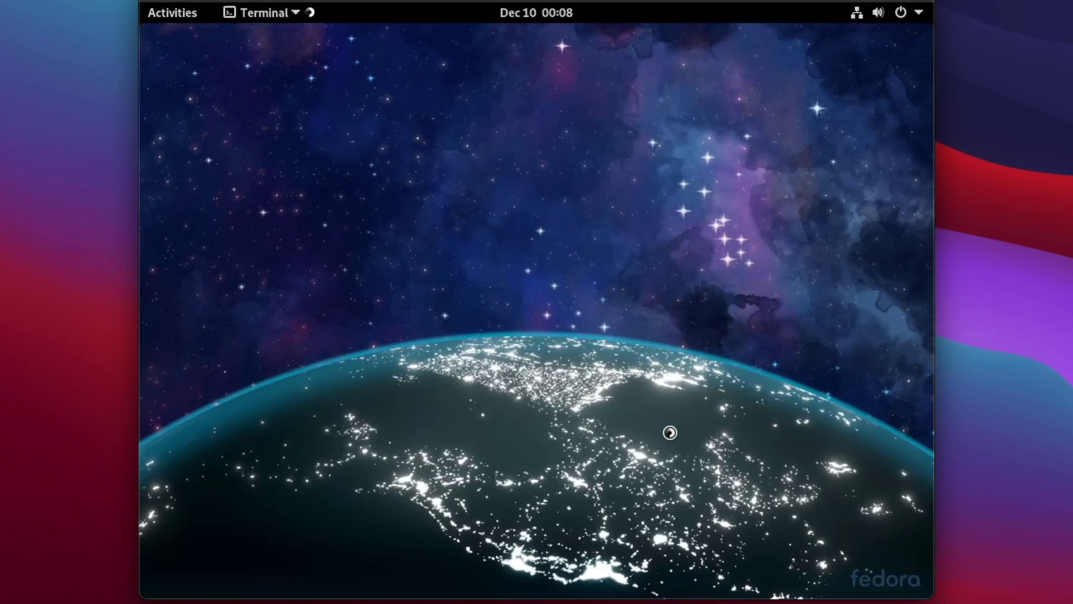
{"action": "type", "text": "uname -a"}
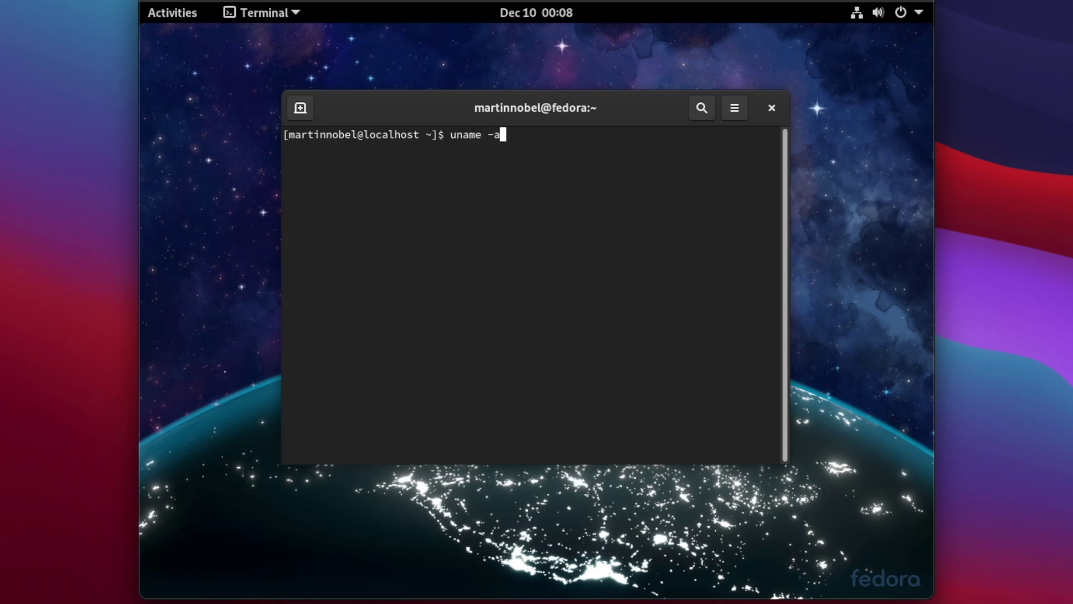
{"action": "key", "text": "Return"}
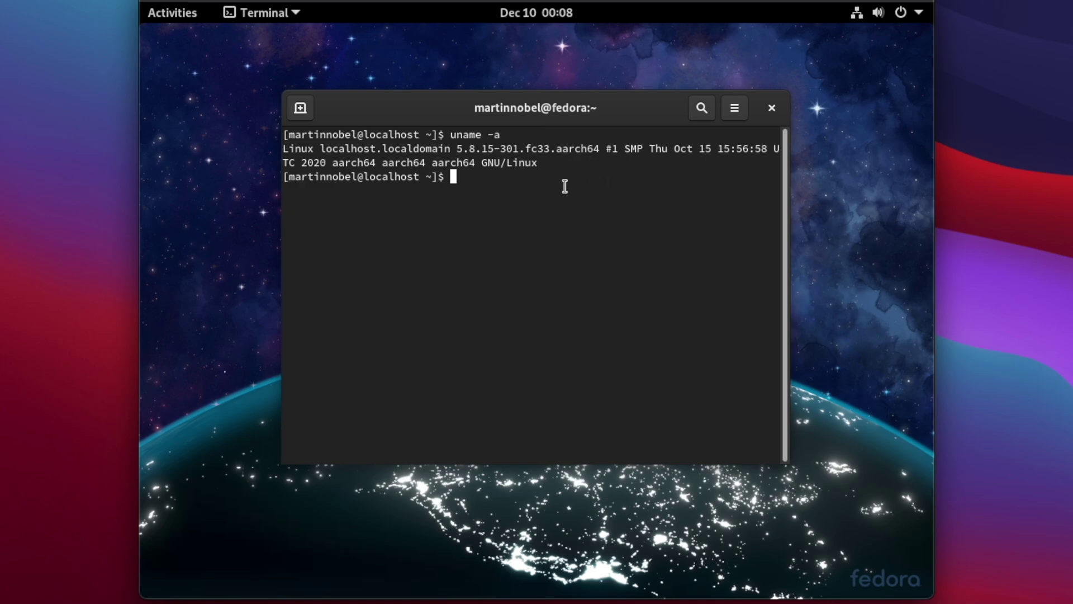
Run lscpu, enlarge the terminal window to read the output, then close it
{"action": "type", "text": "lscpu"}
{"action": "key", "text": "Return"}
{"action": "scroll", "coordinate": [519, 237], "scroll_direction": "up", "scroll_amount": 3}
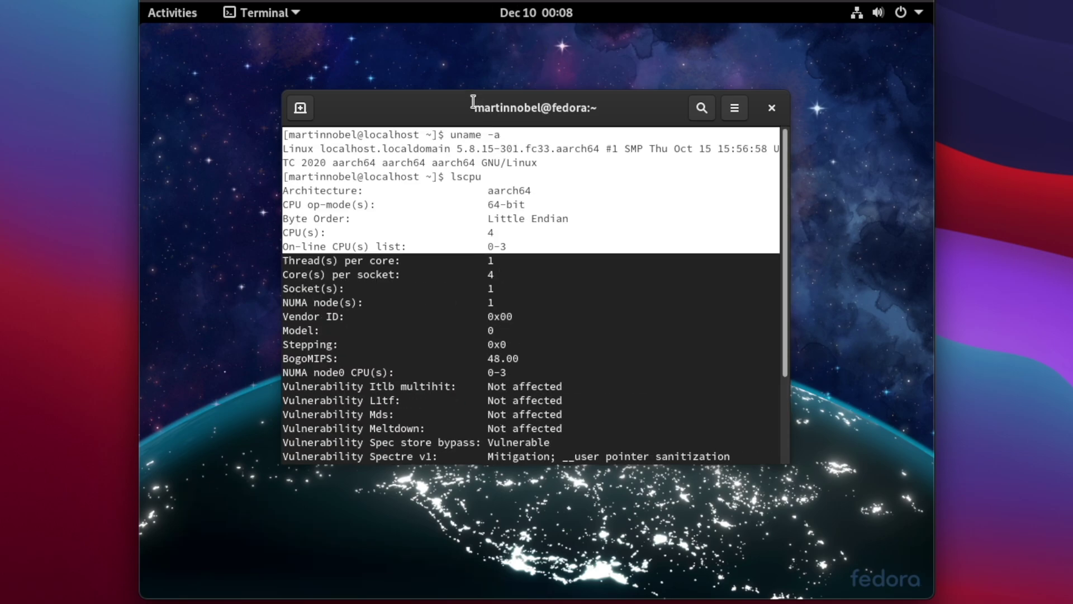
{"action": "left_click_drag", "start_coordinate": [533, 110], "coordinate": [457, 89]}
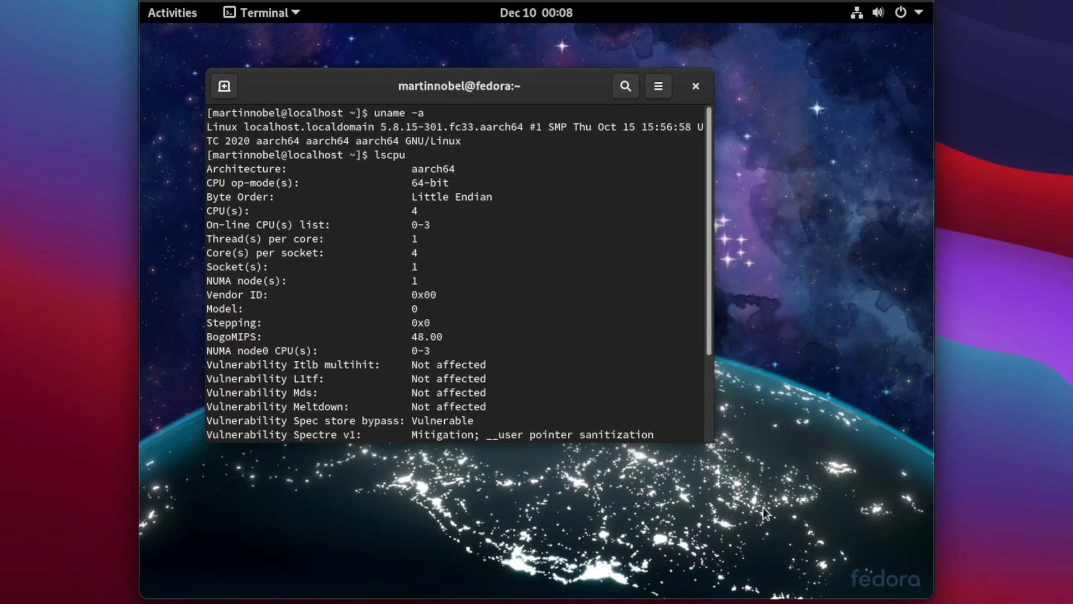
{"action": "left_click_drag", "start_coordinate": [705, 440], "coordinate": [910, 595]}
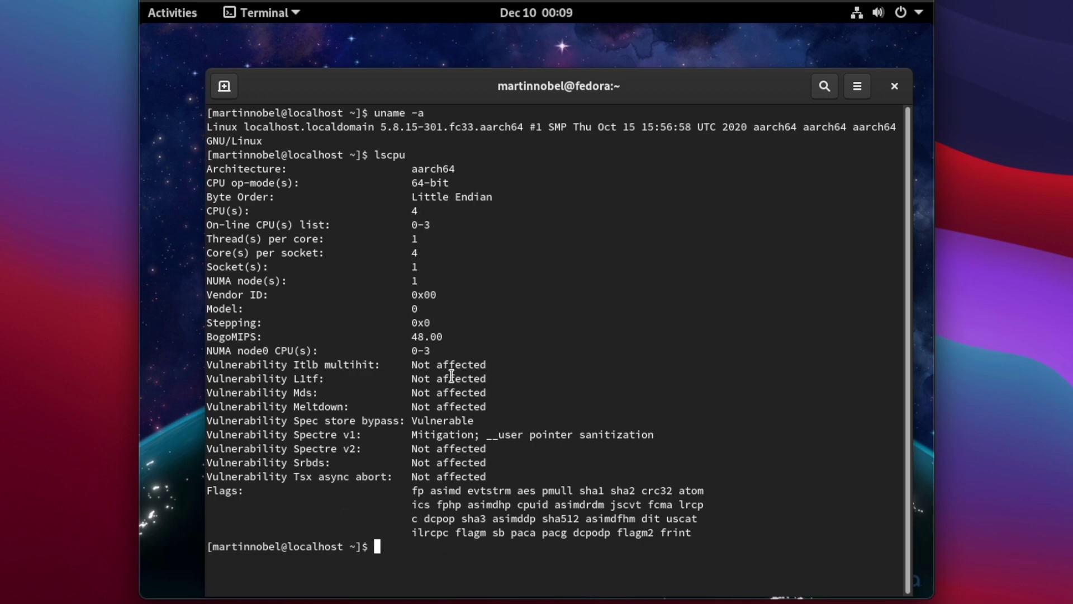
{"action": "key", "text": "ctrl+d"}
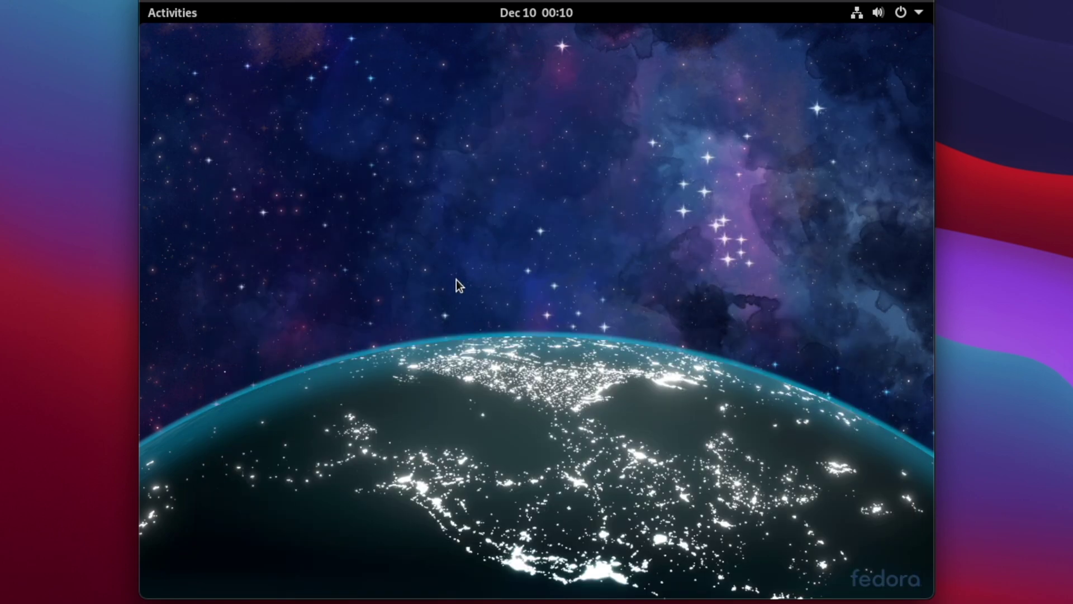
Launch Firefox and open the 9to5Mac 'Windows on M1 Macs' article suggestion
{"action": "left_click", "coordinate": [168, 16]}
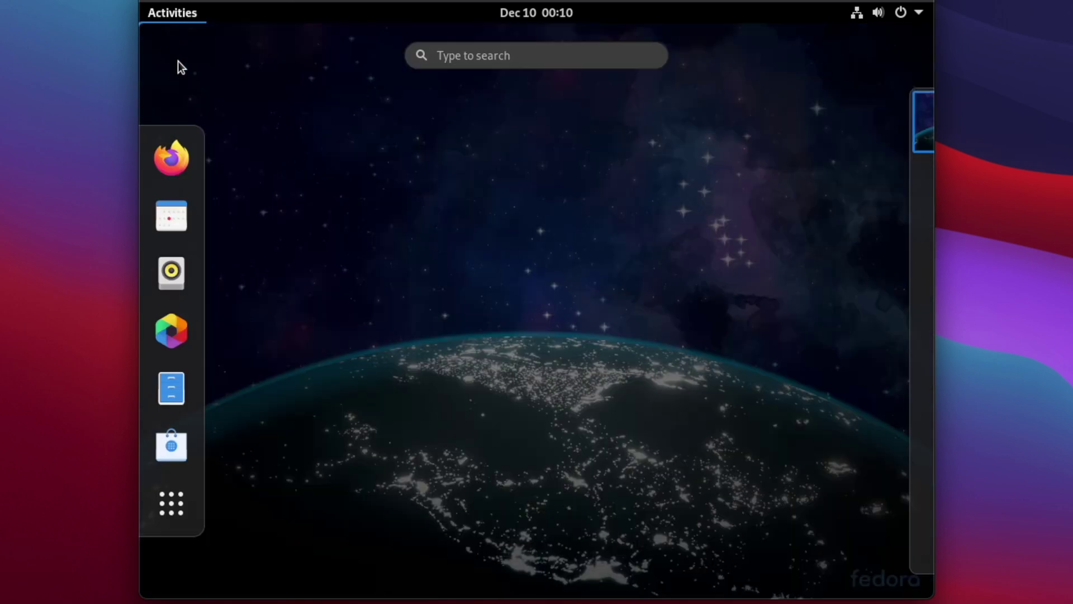
{"action": "left_click", "coordinate": [175, 158]}
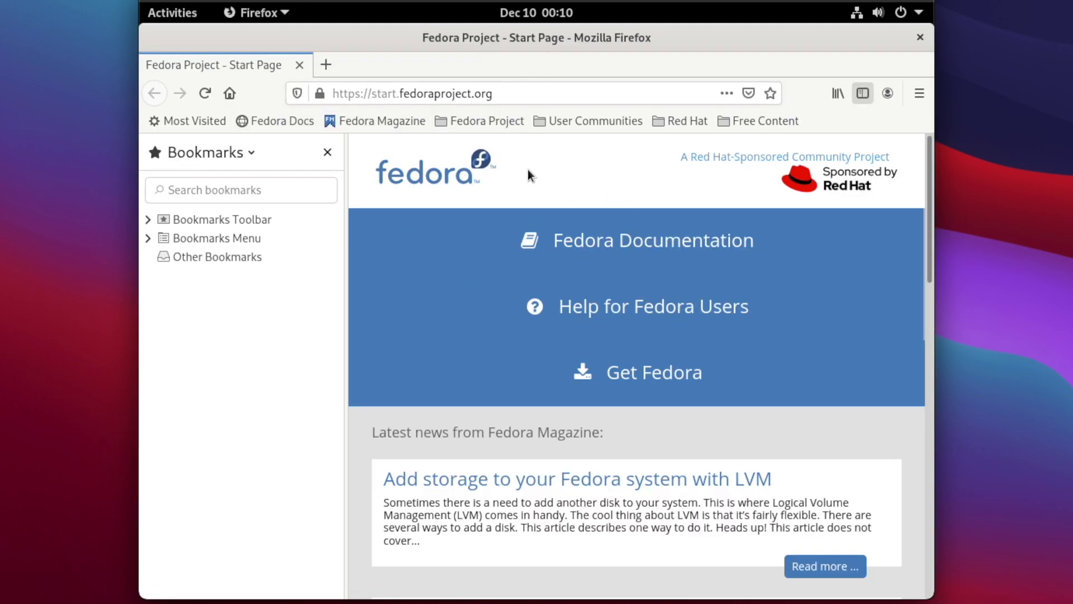
{"action": "left_click", "coordinate": [523, 86]}
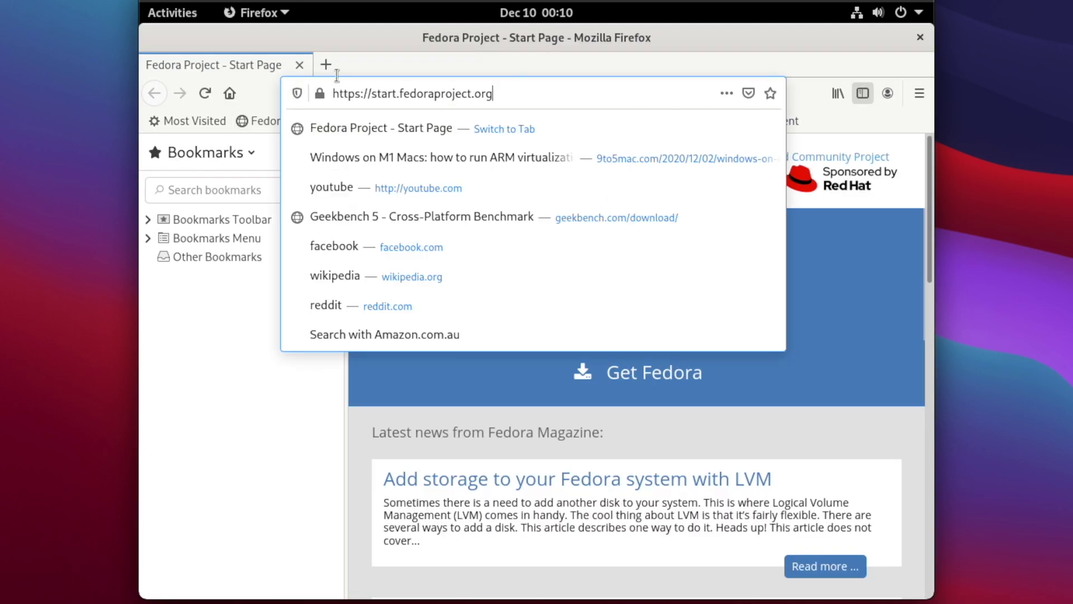
{"action": "left_click", "coordinate": [398, 156]}
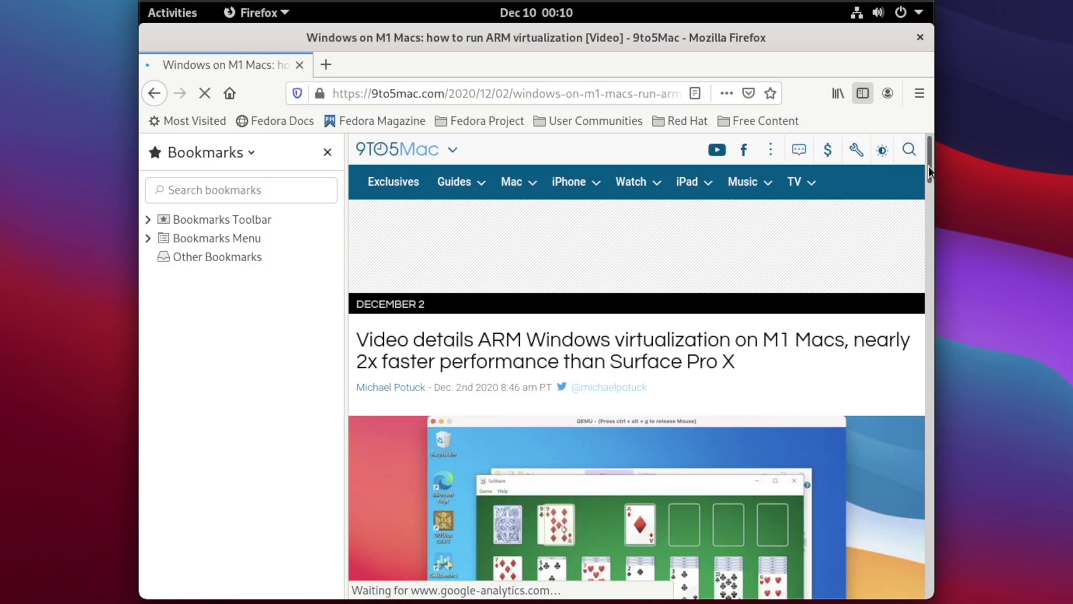
Scroll up and down through the 9to5Mac article page
{"action": "left_click", "coordinate": [928, 178]}
{"action": "scroll", "coordinate": [837, 327], "scroll_direction": "down", "scroll_amount": 15}
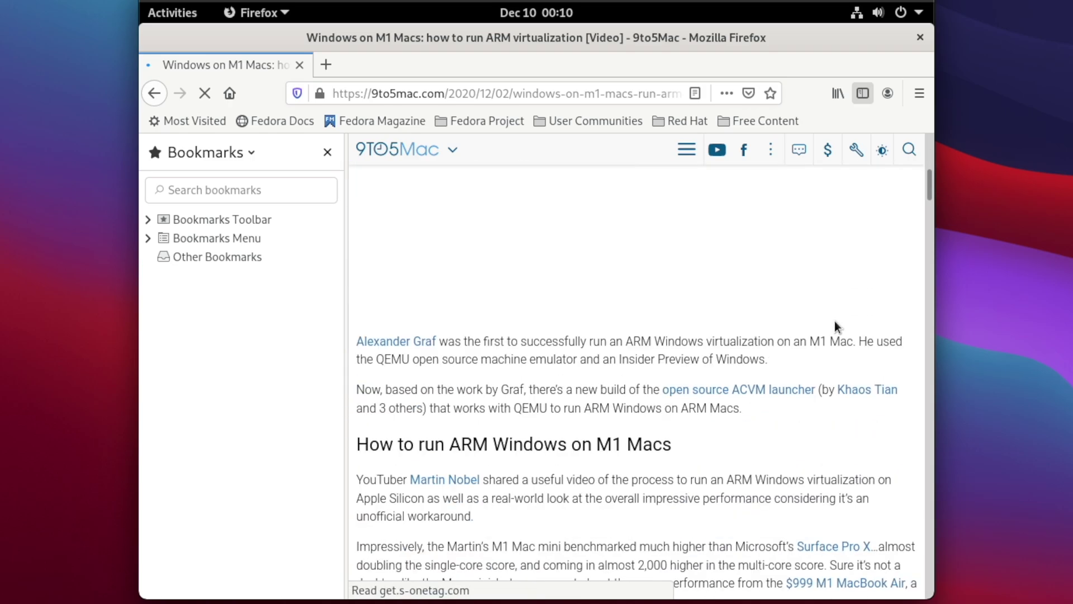
{"action": "scroll", "coordinate": [836, 326], "scroll_direction": "down", "scroll_amount": 9}
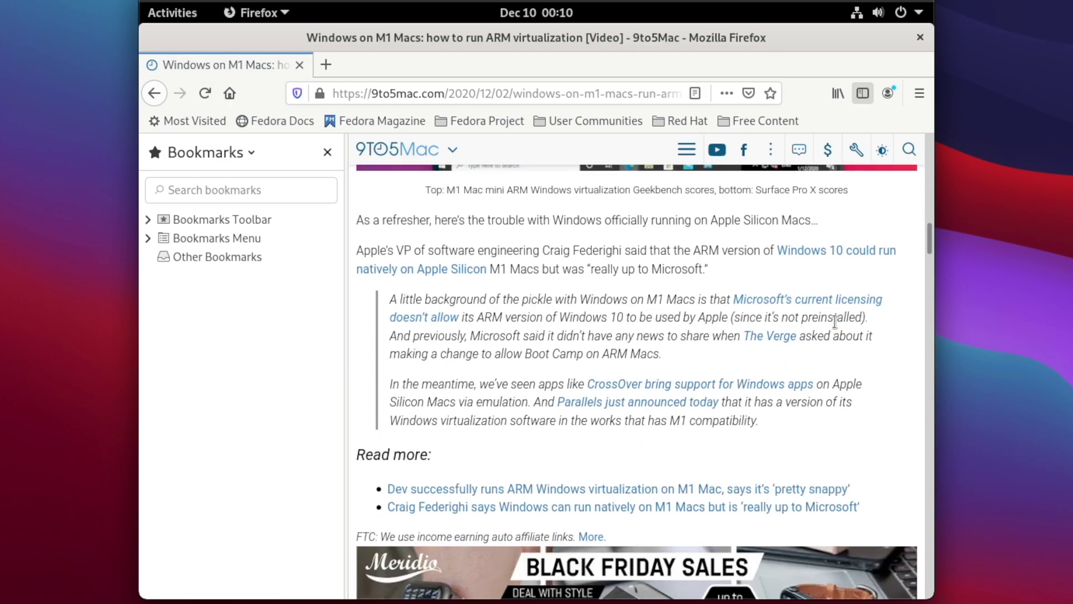
{"action": "scroll", "coordinate": [823, 339], "scroll_direction": "up", "scroll_amount": 8}
{"action": "scroll", "coordinate": [825, 341], "scroll_direction": "up", "scroll_amount": 15}
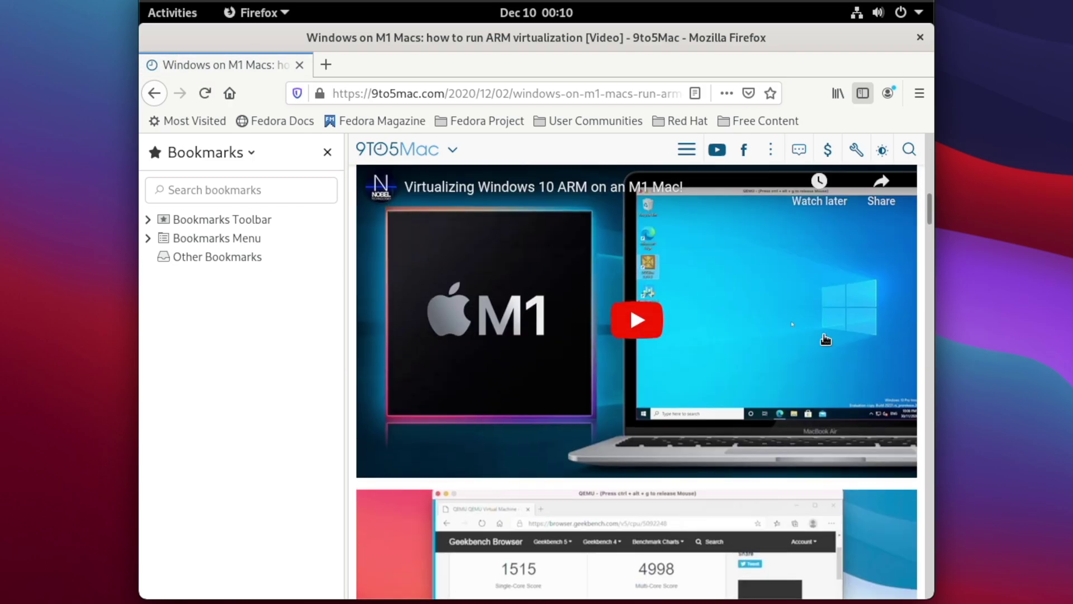
{"action": "scroll", "coordinate": [626, 346], "scroll_direction": "down", "scroll_amount": 2}
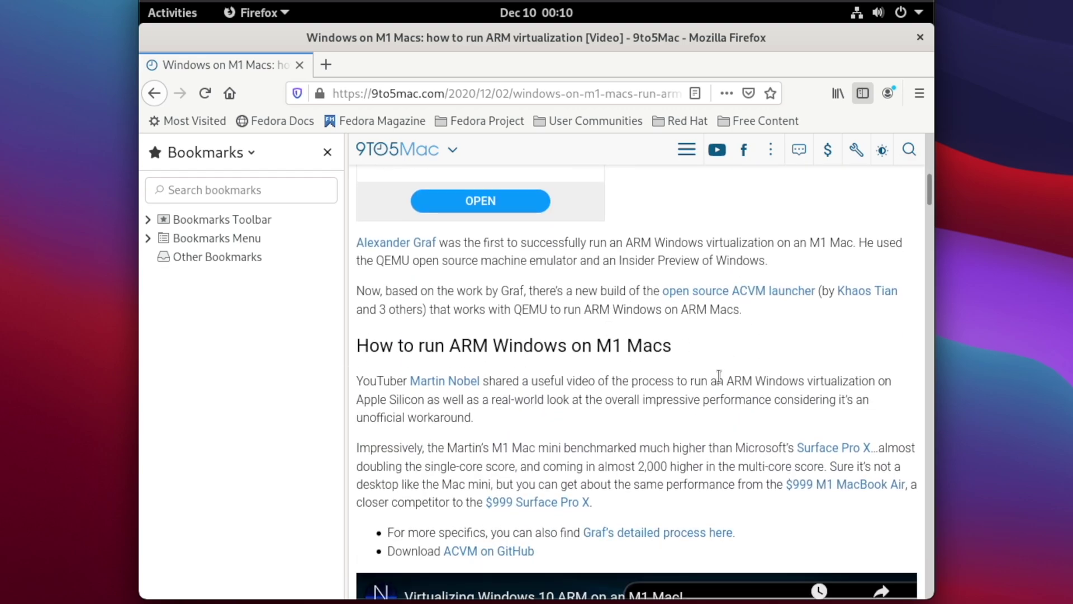
{"action": "scroll", "coordinate": [720, 369], "scroll_direction": "up", "scroll_amount": 1}
{"action": "scroll", "coordinate": [704, 396], "scroll_direction": "down", "scroll_amount": 2}
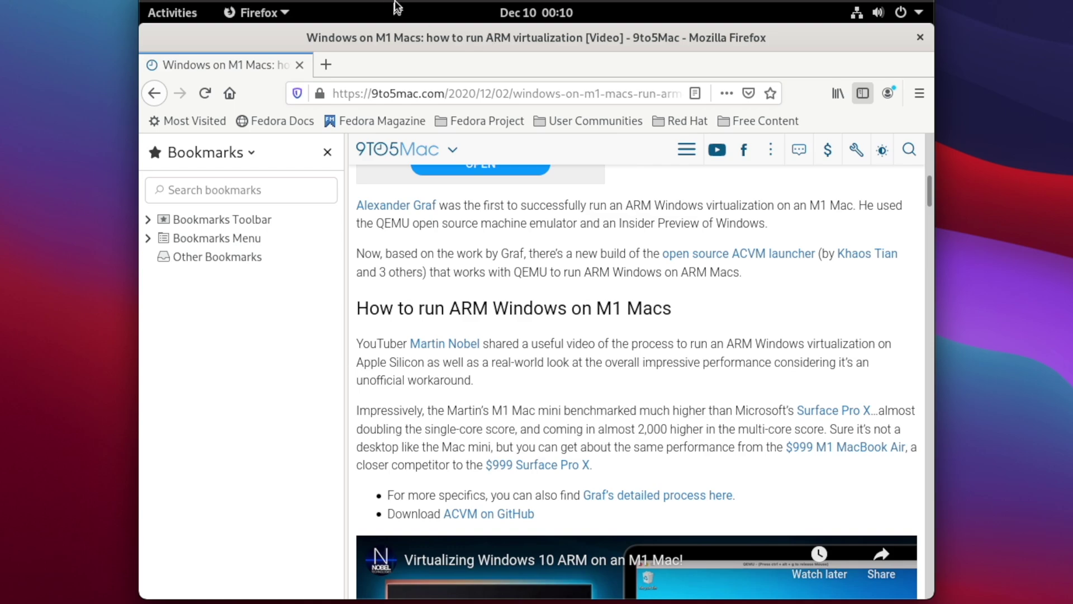
{"action": "scroll", "coordinate": [724, 388], "scroll_direction": "up", "scroll_amount": 2}
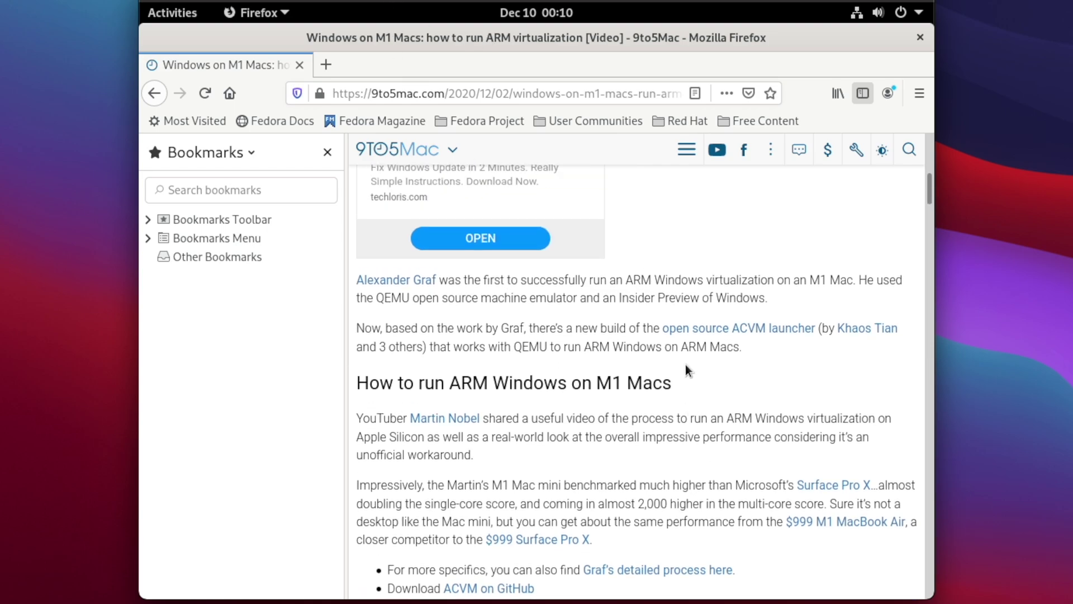
{"action": "scroll", "coordinate": [687, 368], "scroll_direction": "up", "scroll_amount": 10}
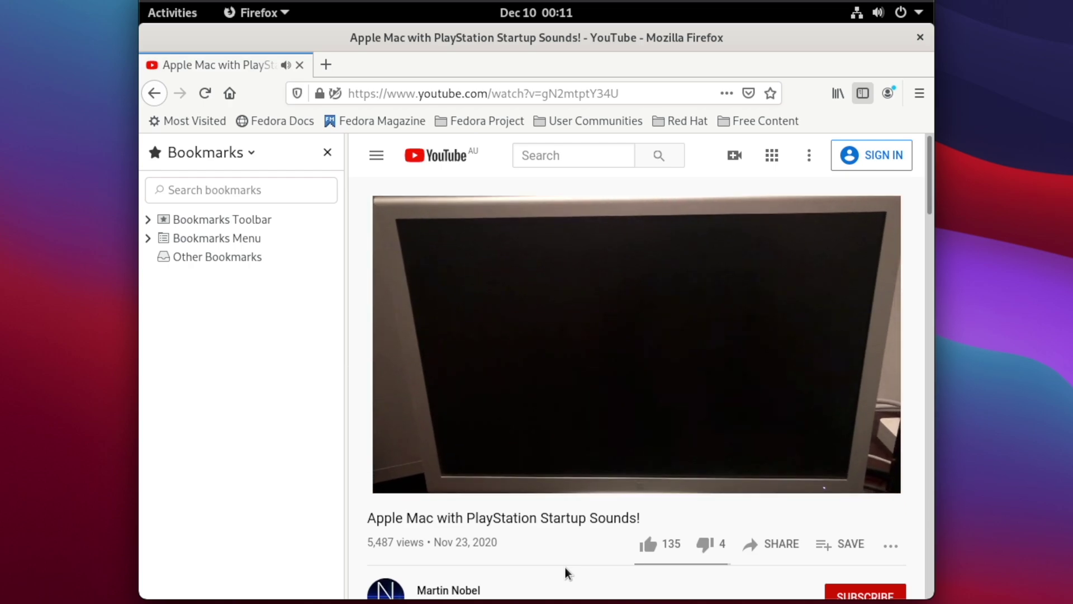
Pause the YouTube startup-sounds video
{"action": "mouse_move", "coordinate": [555, 477]}
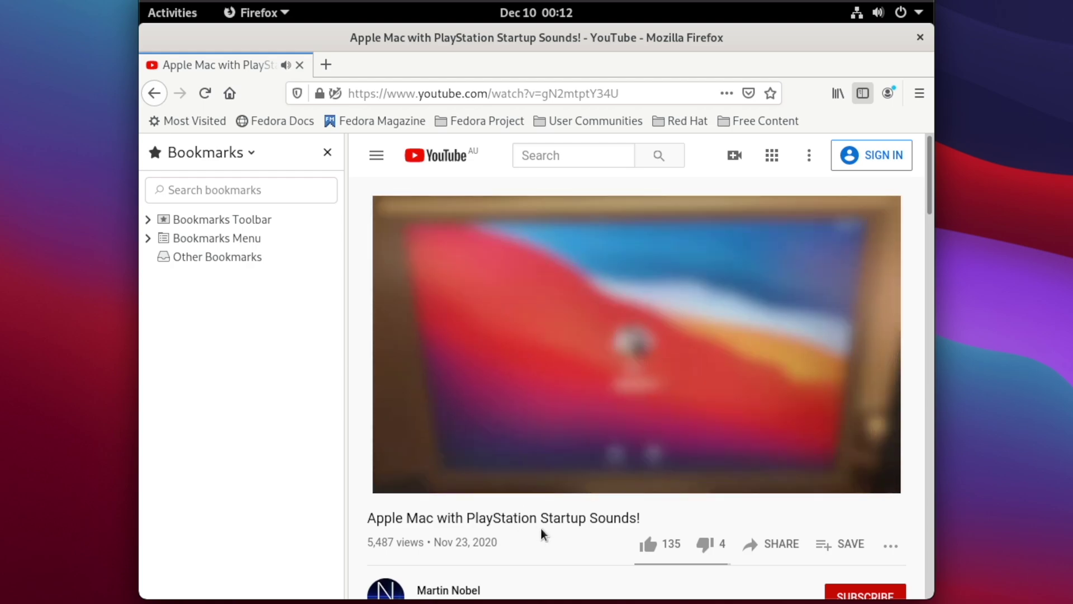
{"action": "left_click", "coordinate": [592, 395]}
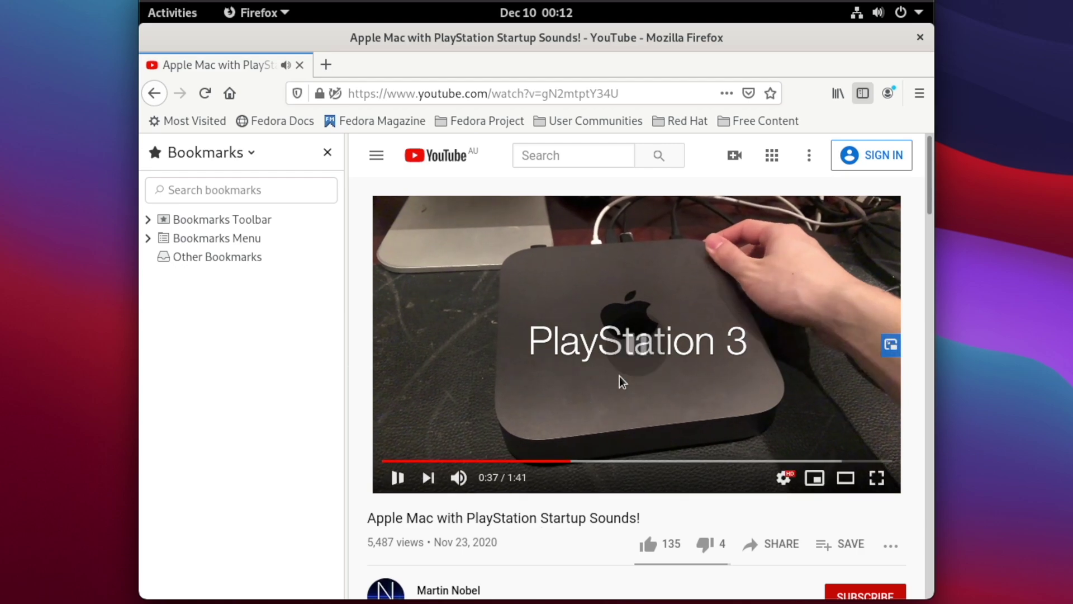
Close Firefox and launch GNOME Boxes from the app grid
{"action": "left_click", "coordinate": [918, 38]}
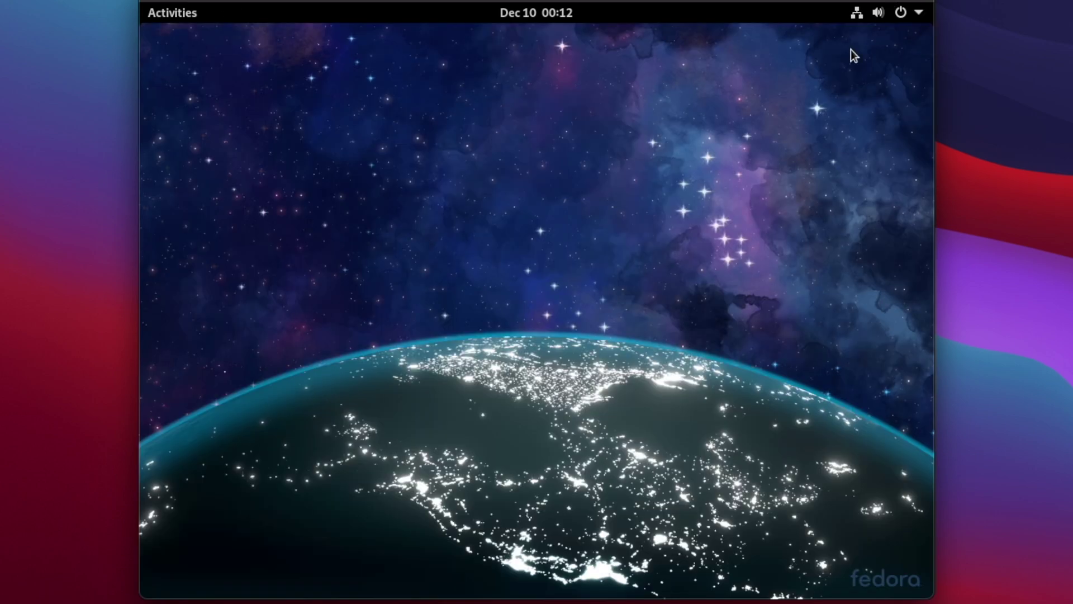
{"action": "left_click", "coordinate": [158, 14]}
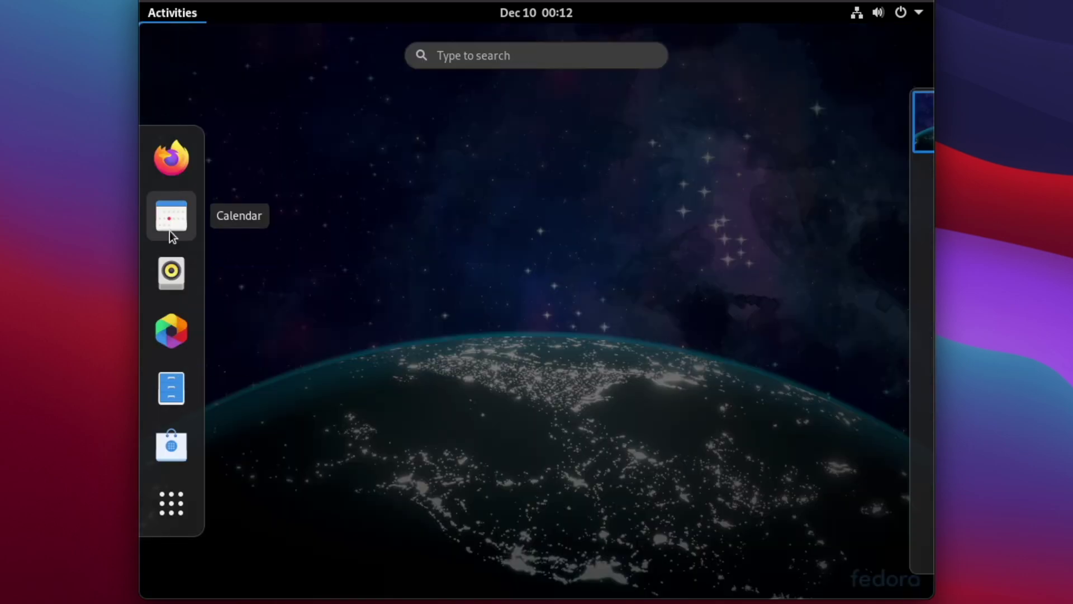
{"action": "left_click", "coordinate": [164, 500]}
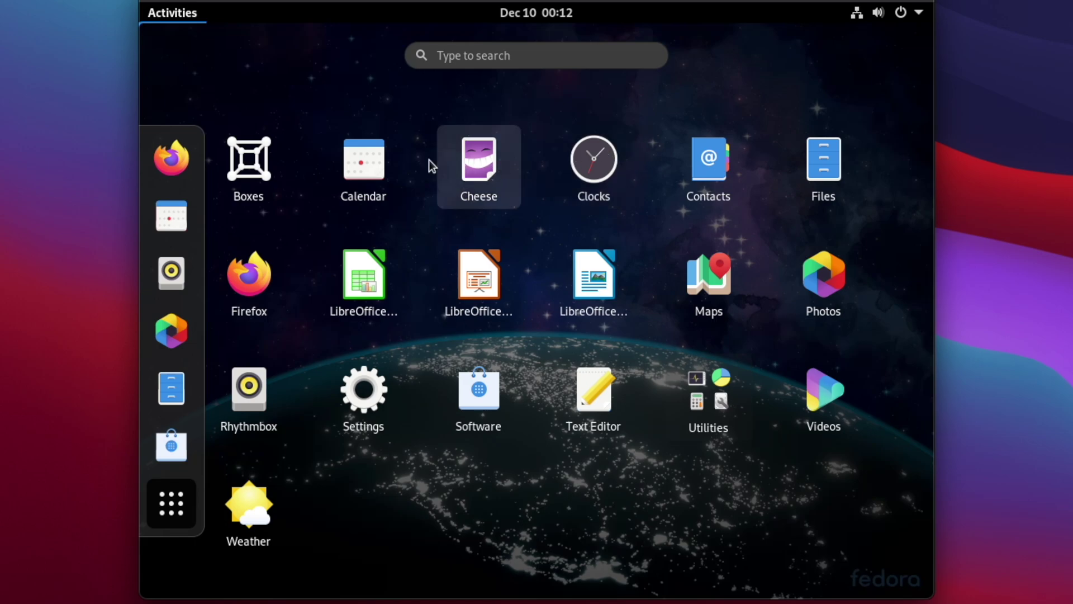
{"action": "left_click", "coordinate": [259, 151]}
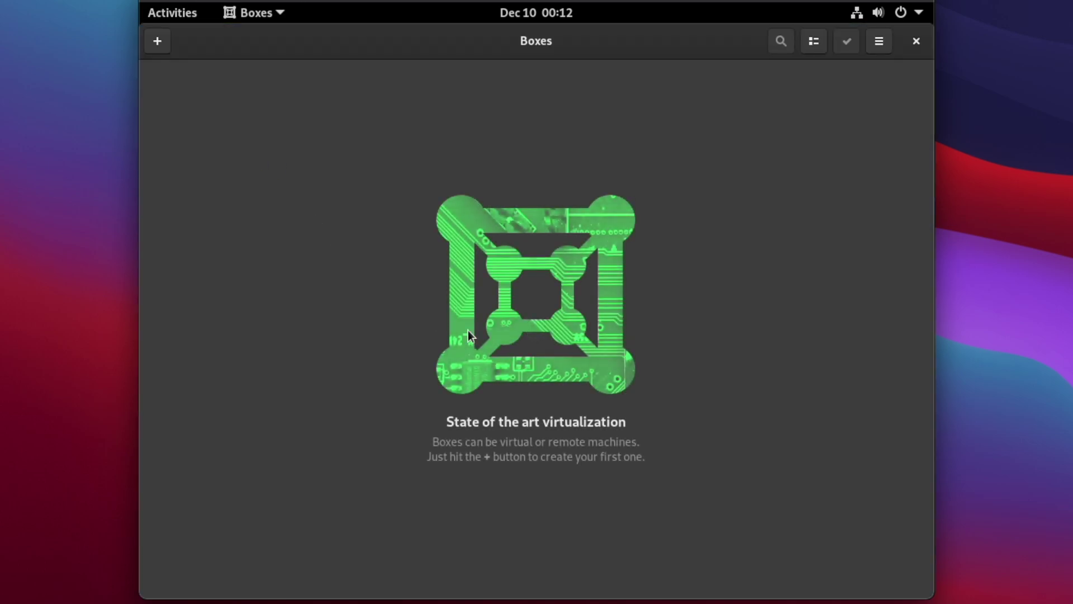
View the Create a Virtual Machine dialog, cancel it, and return to Activities
{"action": "left_click", "coordinate": [162, 43]}
{"action": "left_click", "coordinate": [198, 85]}
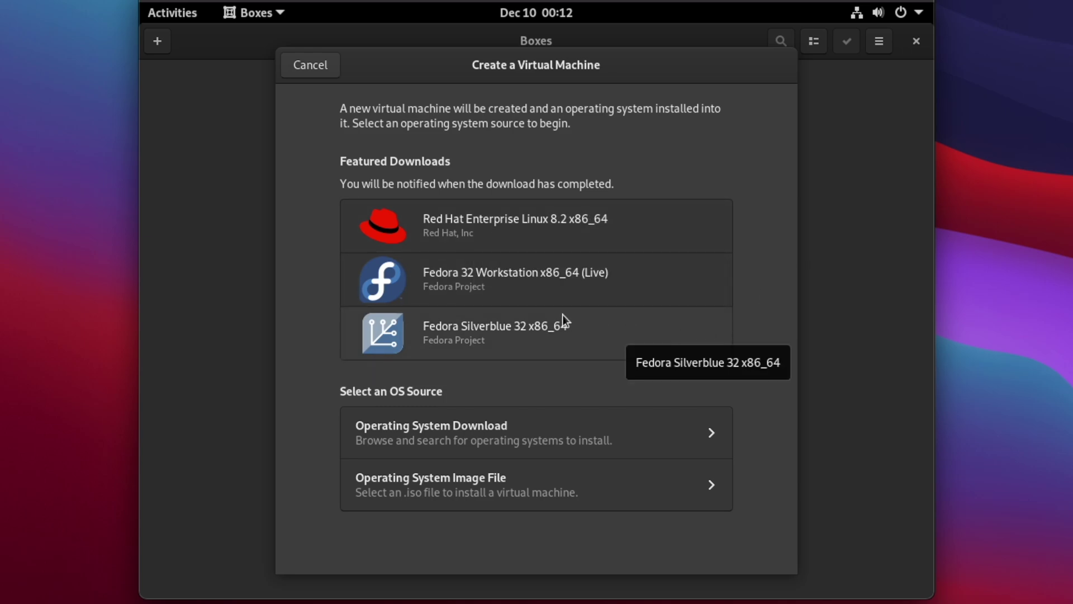
{"action": "left_click", "coordinate": [324, 68]}
{"action": "left_click", "coordinate": [187, 18]}
{"action": "left_click", "coordinate": [188, 18]}
{"action": "left_click", "coordinate": [188, 18]}
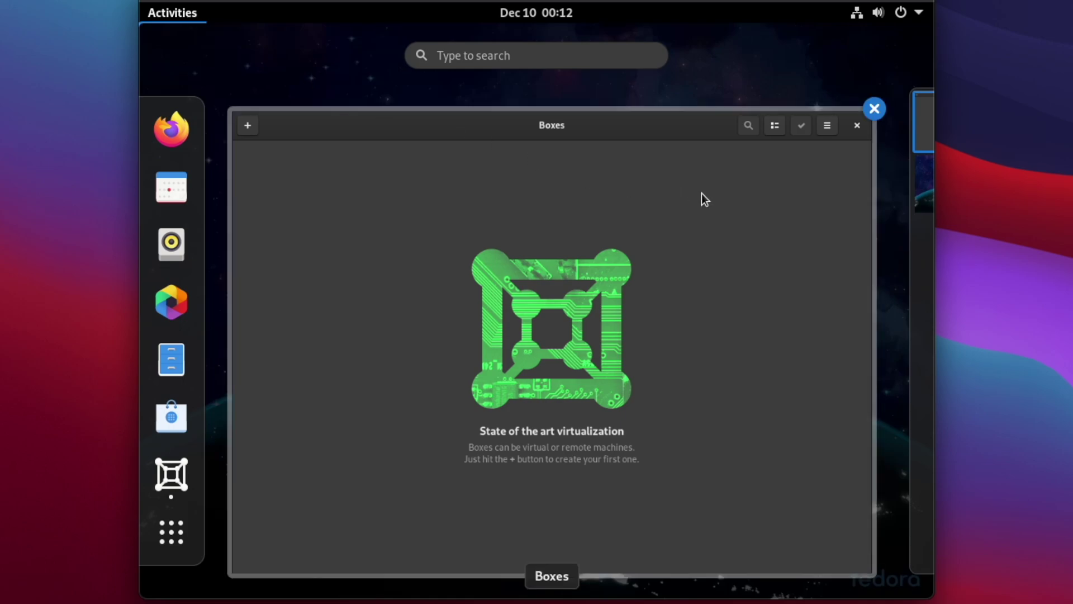
Switch to the empty second workspace and choose Change Background from the desktop menu
{"action": "mouse_move", "coordinate": [911, 208]}
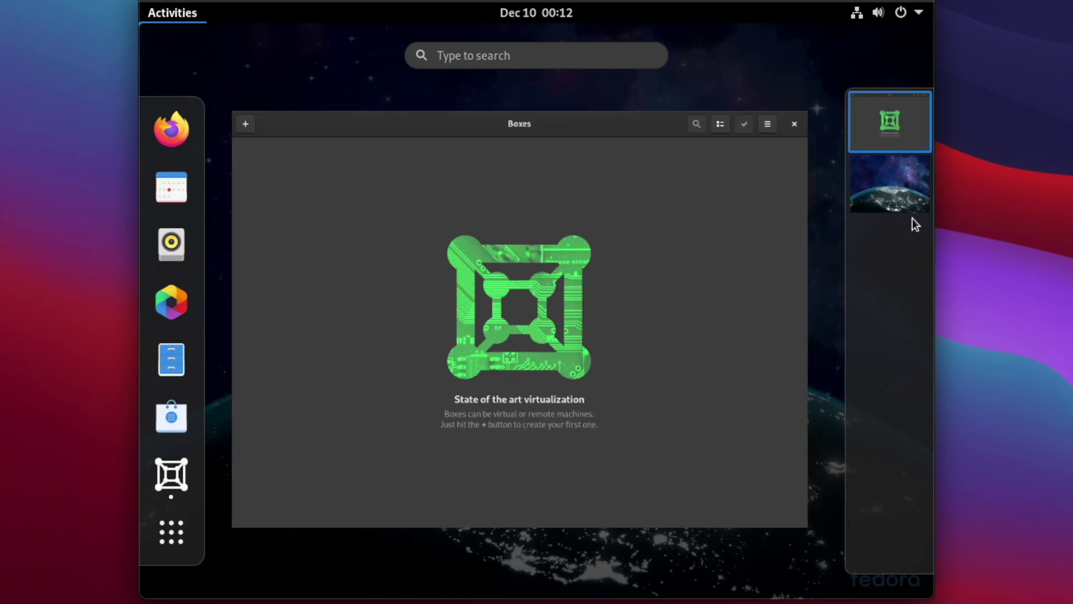
{"action": "left_click", "coordinate": [884, 197]}
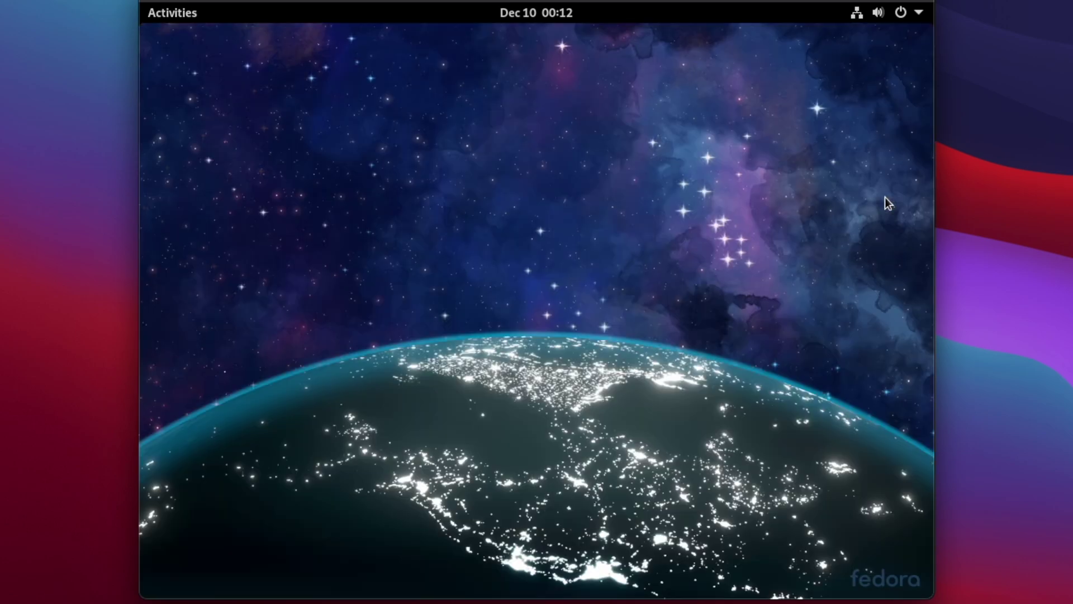
{"action": "right_click", "coordinate": [245, 55]}
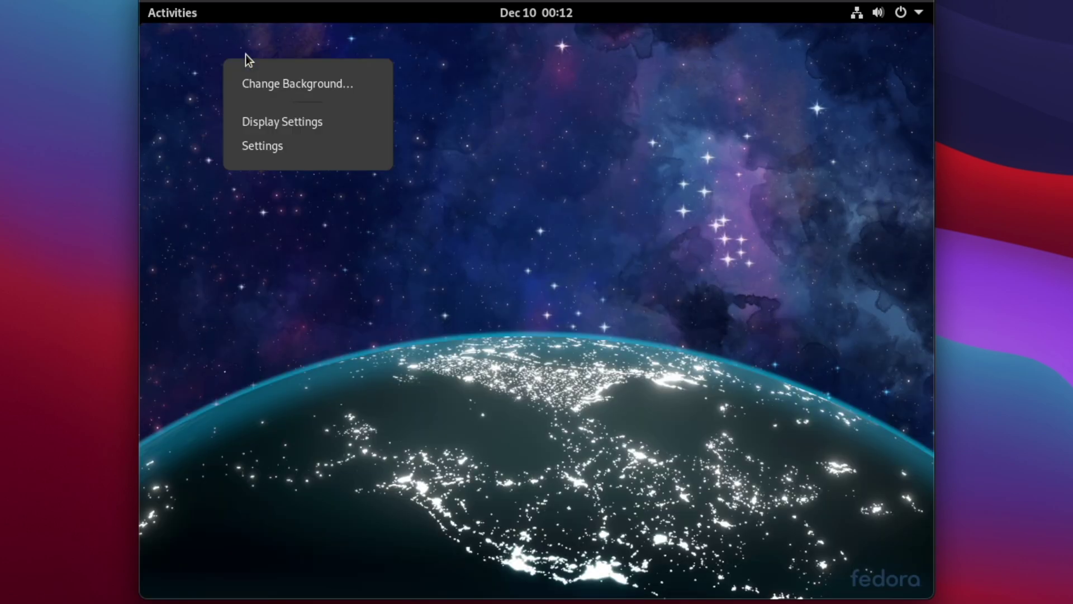
{"action": "left_click", "coordinate": [265, 85]}
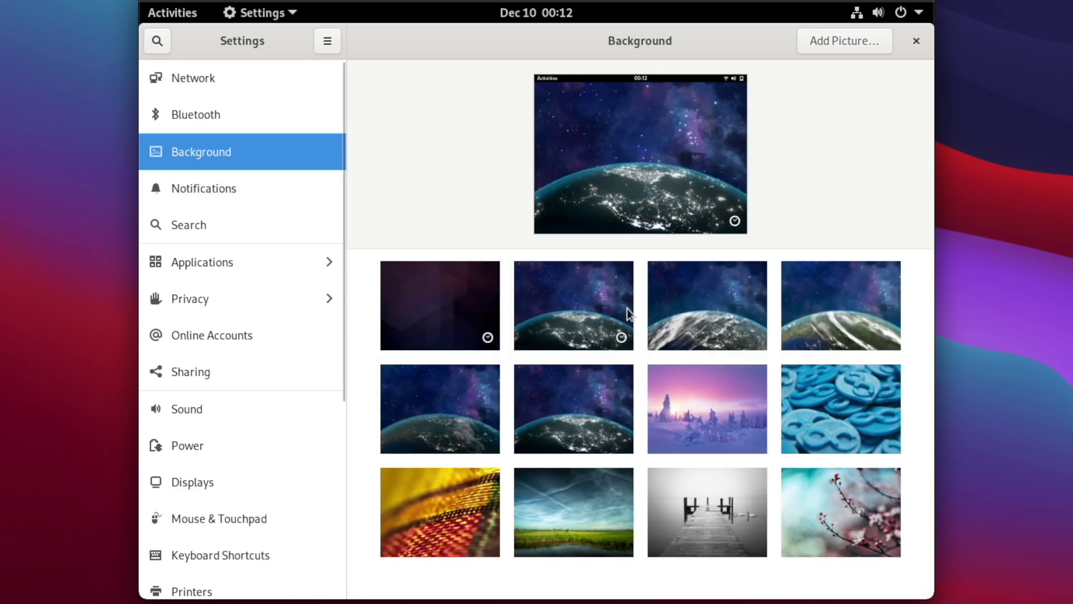
Choose the purple snowy-trees wallpaper, then close Settings
{"action": "scroll", "coordinate": [644, 313], "scroll_direction": "down", "scroll_amount": 5}
{"action": "scroll", "coordinate": [644, 310], "scroll_direction": "down", "scroll_amount": 2}
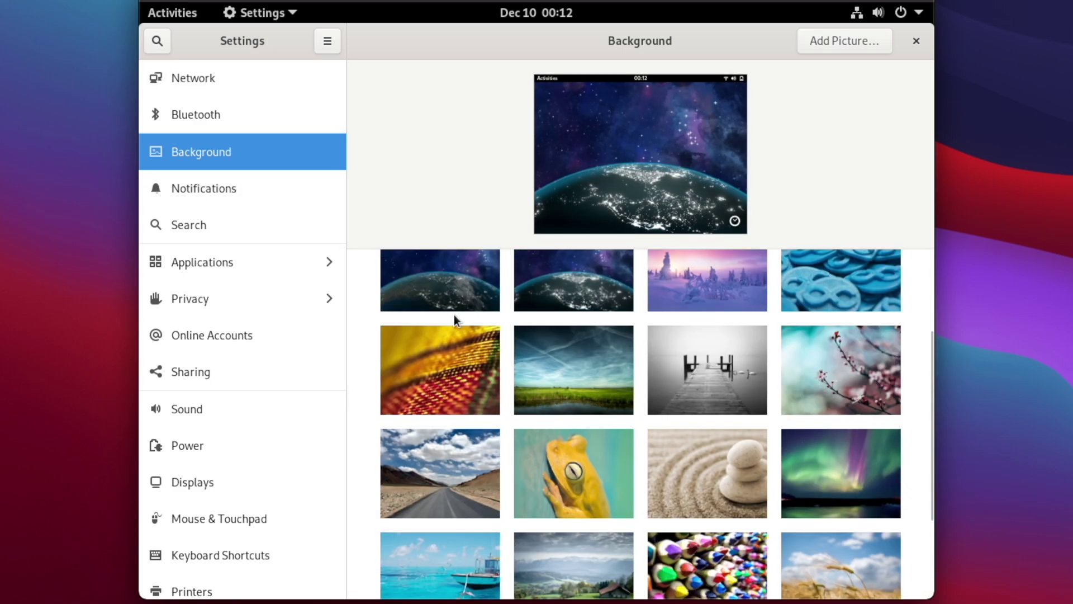
{"action": "scroll", "coordinate": [475, 357], "scroll_direction": "up", "scroll_amount": 1}
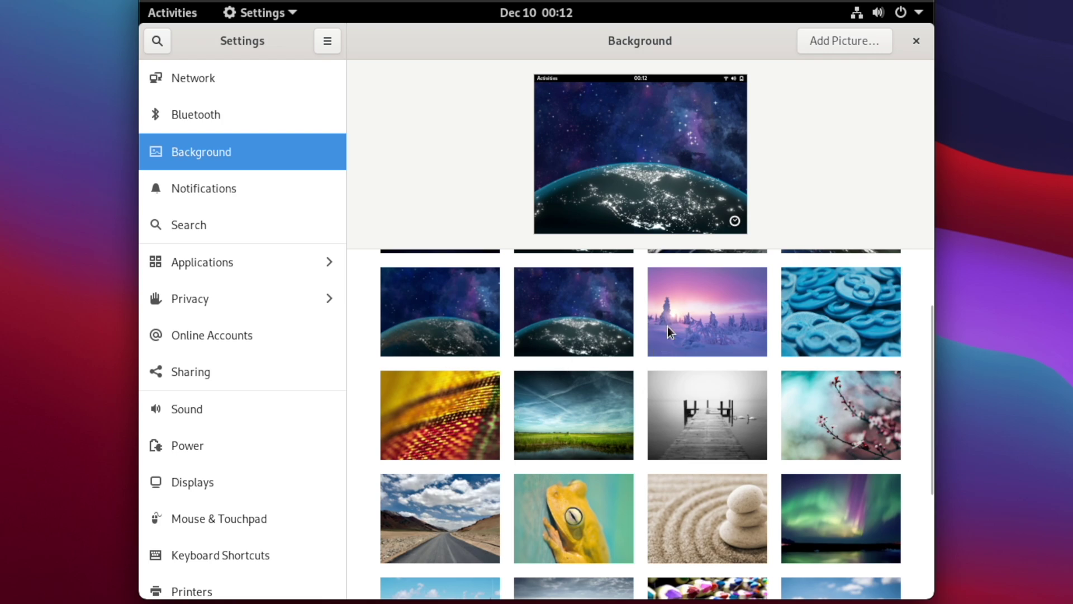
{"action": "left_click", "coordinate": [687, 322]}
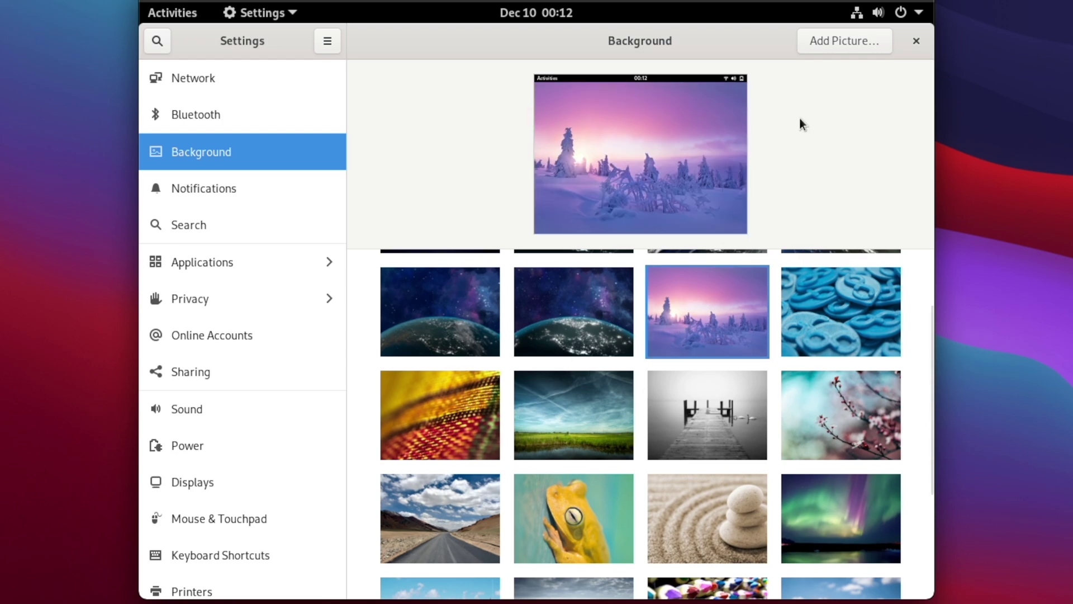
{"action": "left_click", "coordinate": [916, 42]}
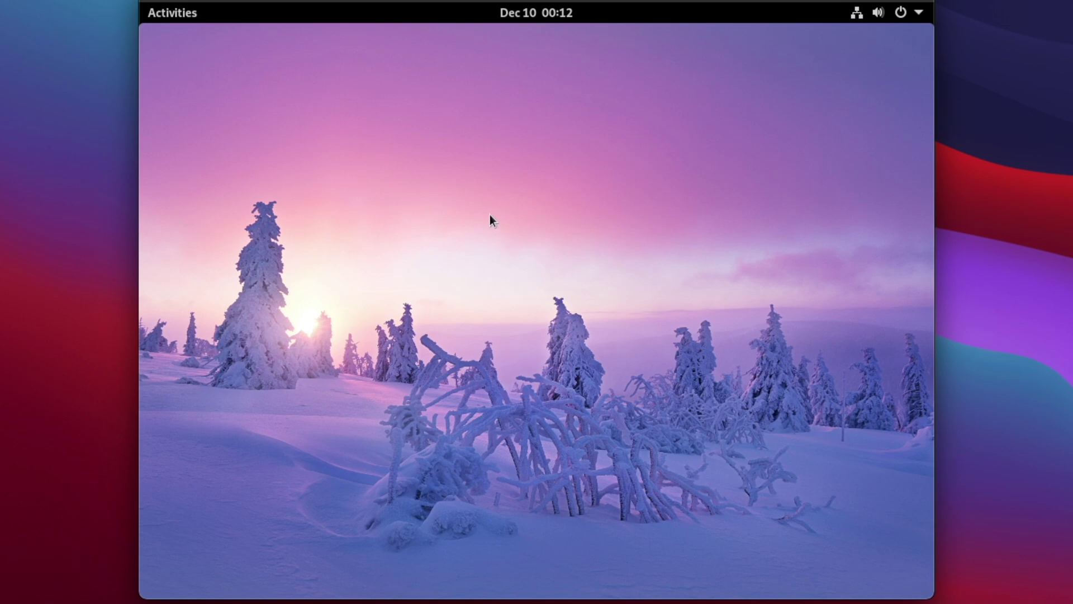
{"action": "left_click", "coordinate": [180, 20]}
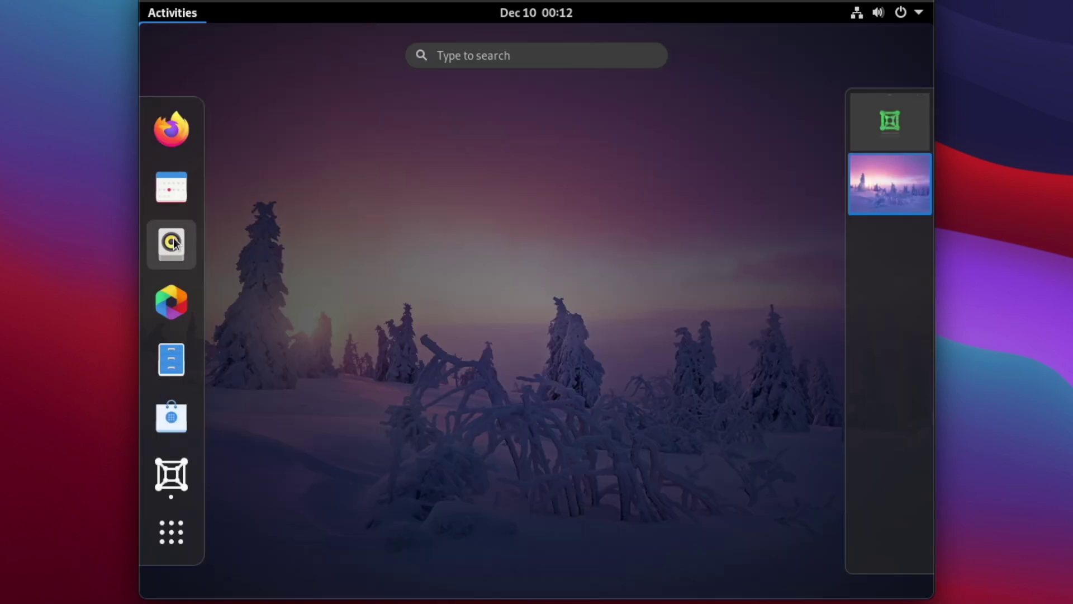
Launch LibreOffice Writer from the app grid
{"action": "left_click", "coordinate": [180, 18]}
{"action": "left_click", "coordinate": [179, 17]}
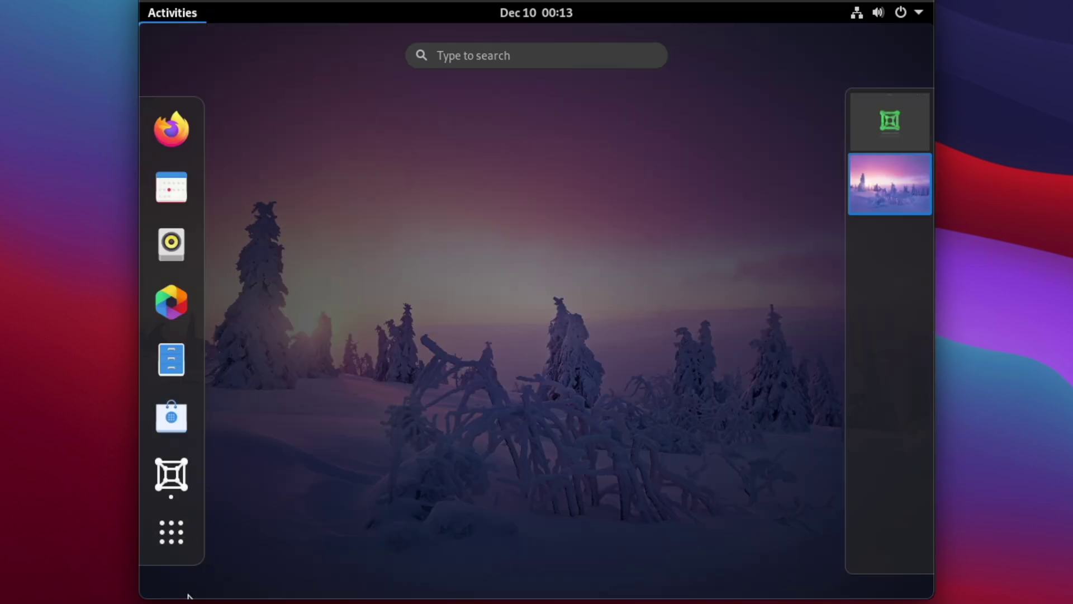
{"action": "left_click", "coordinate": [179, 539]}
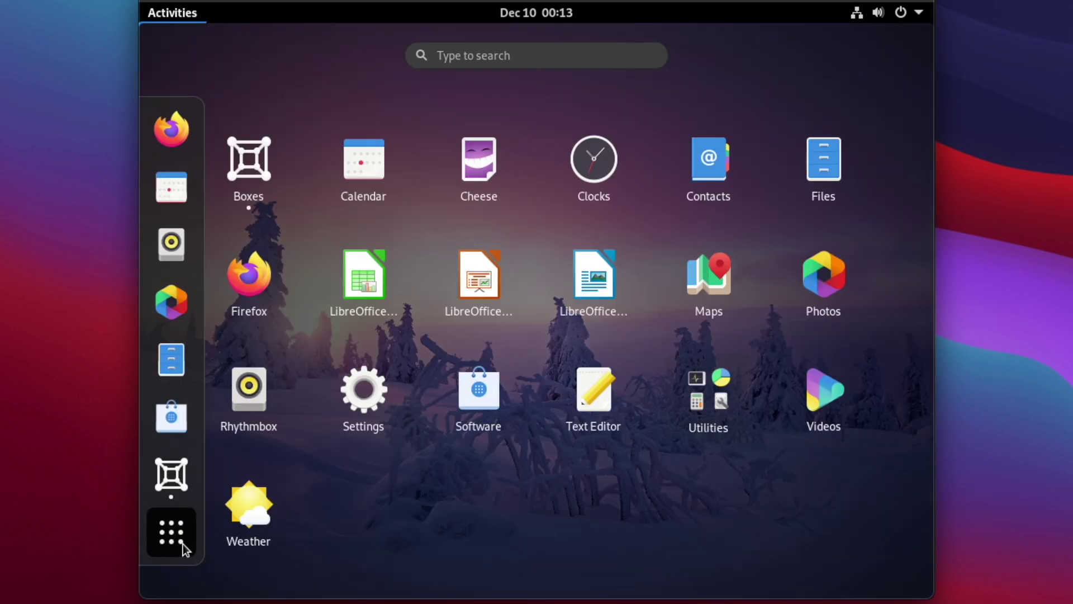
{"action": "left_click", "coordinate": [594, 277]}
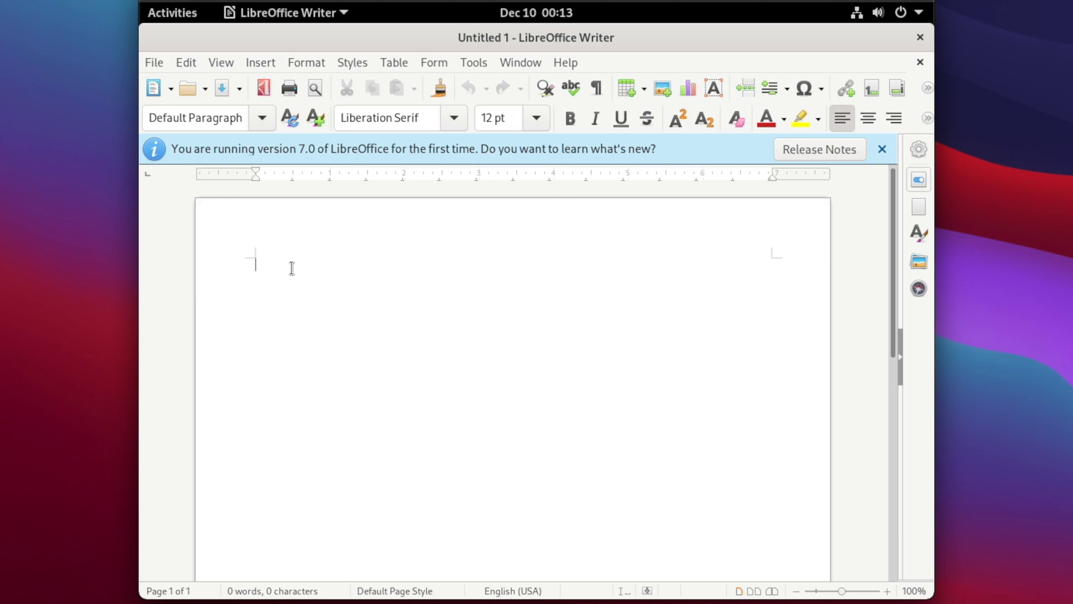
Type the sentence about the M1 Mac virtualizing Fedora, then copy and paste it repeatedly
{"action": "type", "text": "a test of the M1"}
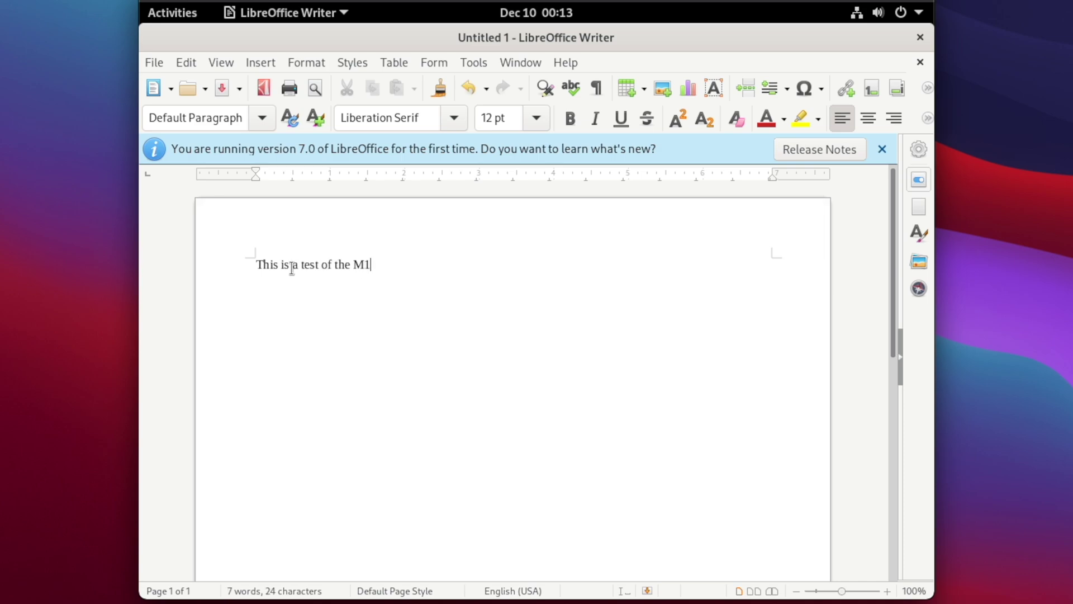
{"action": "type", "text": " Mac virtualizing"}
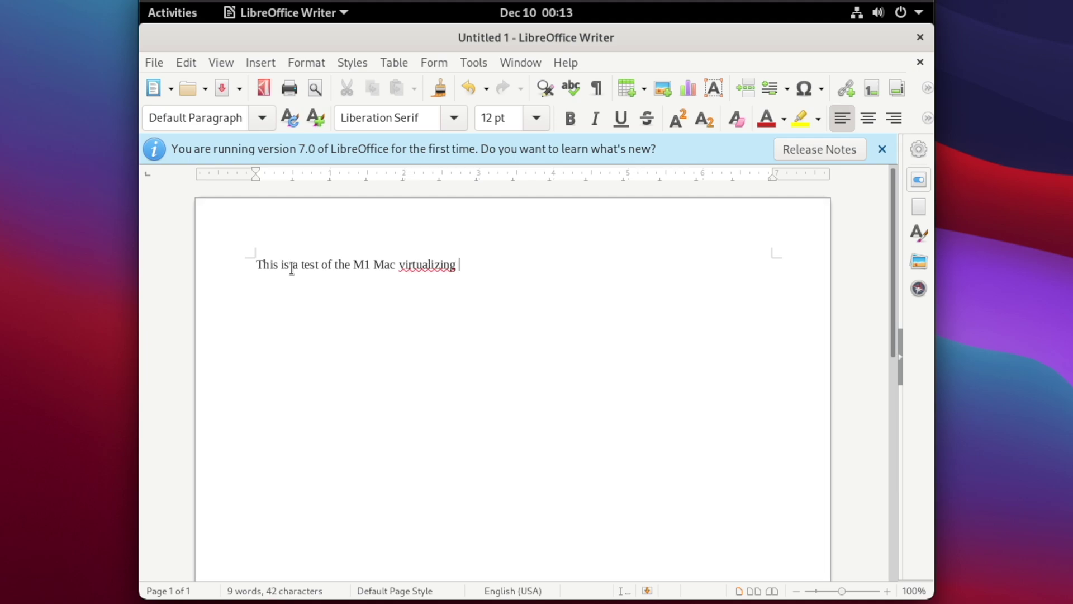
{"action": "type", "text": "W"}
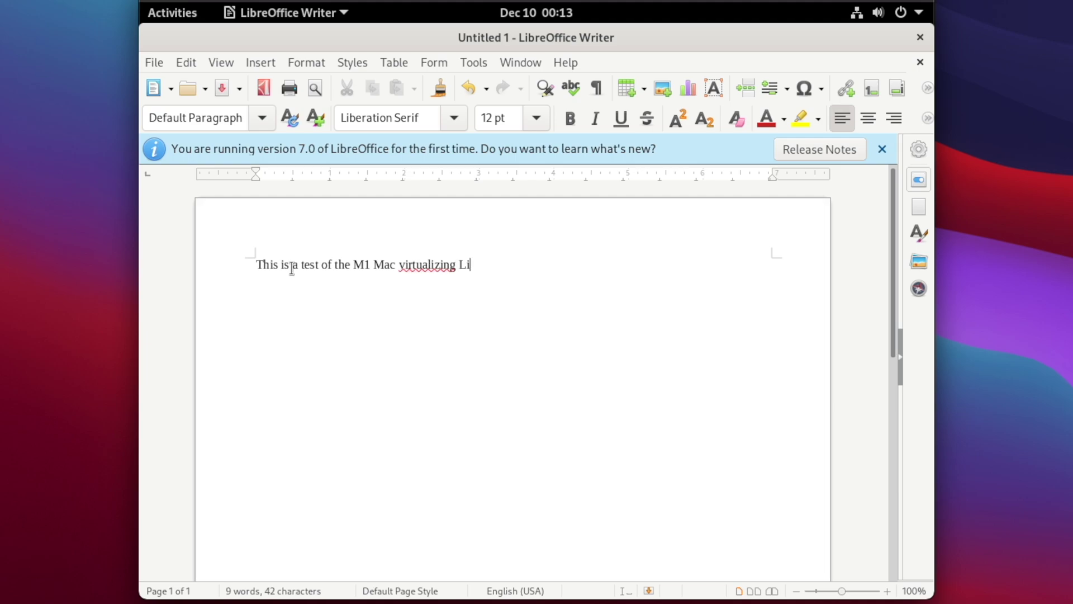
{"action": "type", "text": "inux Fedora on ARM64"}
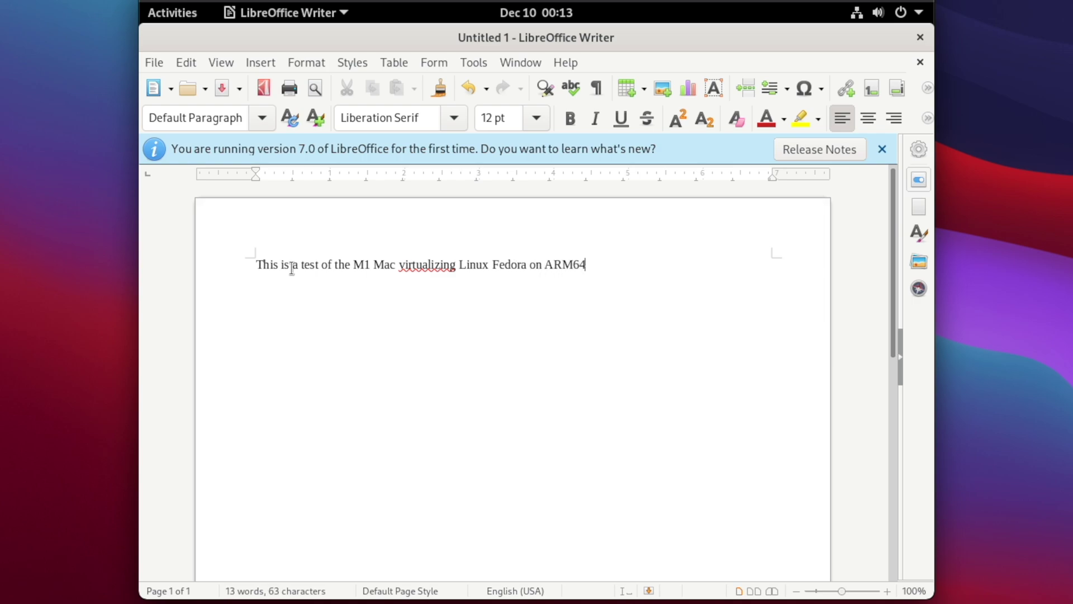
{"action": "key", "text": "ctrl+a"}
{"action": "key", "text": "ctrl+c"}
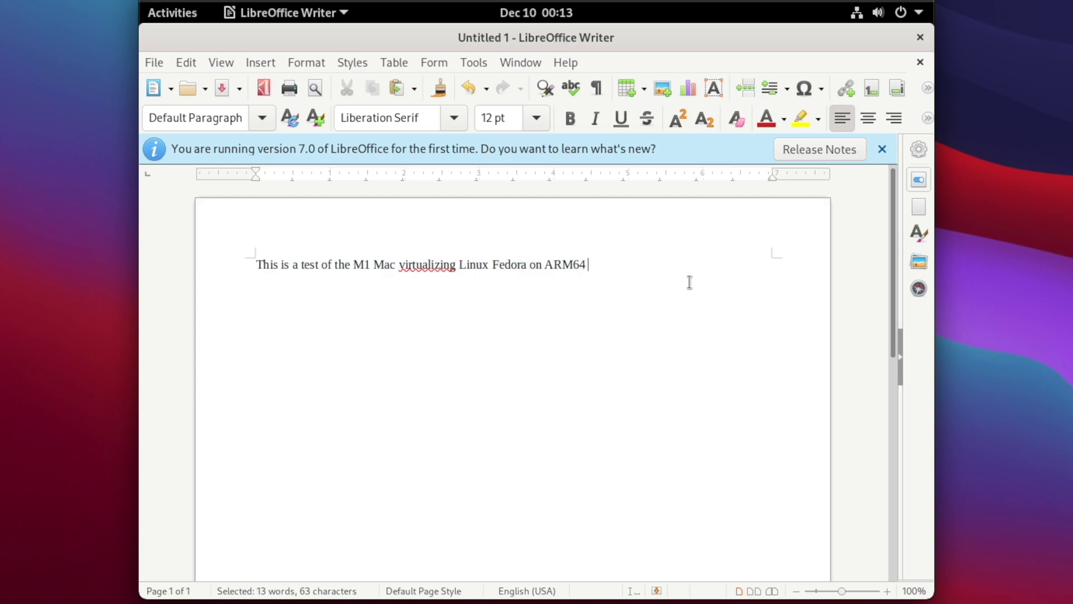
{"action": "key", "text": "ctrl+v"}
{"action": "key", "text": "ctrl+v"}
{"action": "key", "text": "ctrl+v"}
{"action": "key", "text": "ctrl+v"}
{"action": "key", "text": "ctrl+v"}
{"action": "key", "text": "ctrl+v"}
{"action": "key", "text": "ctrl+v"}
{"action": "key", "text": "ctrl+v"}
{"action": "key", "text": "ctrl+v"}
{"action": "key", "text": "ctrl+v"}
{"action": "key", "text": "ctrl+v"}
{"action": "key", "text": "ctrl+v"}
{"action": "key", "text": "ctrl+v"}
{"action": "key", "text": "ctrl+v"}
{"action": "key", "text": "ctrl+v"}
{"action": "key", "text": "ctrl+v"}
{"action": "key", "text": "ctrl+v"}
{"action": "key", "text": "ctrl+v"}
{"action": "key", "text": "ctrl+v"}
{"action": "key", "text": "ctrl+v"}
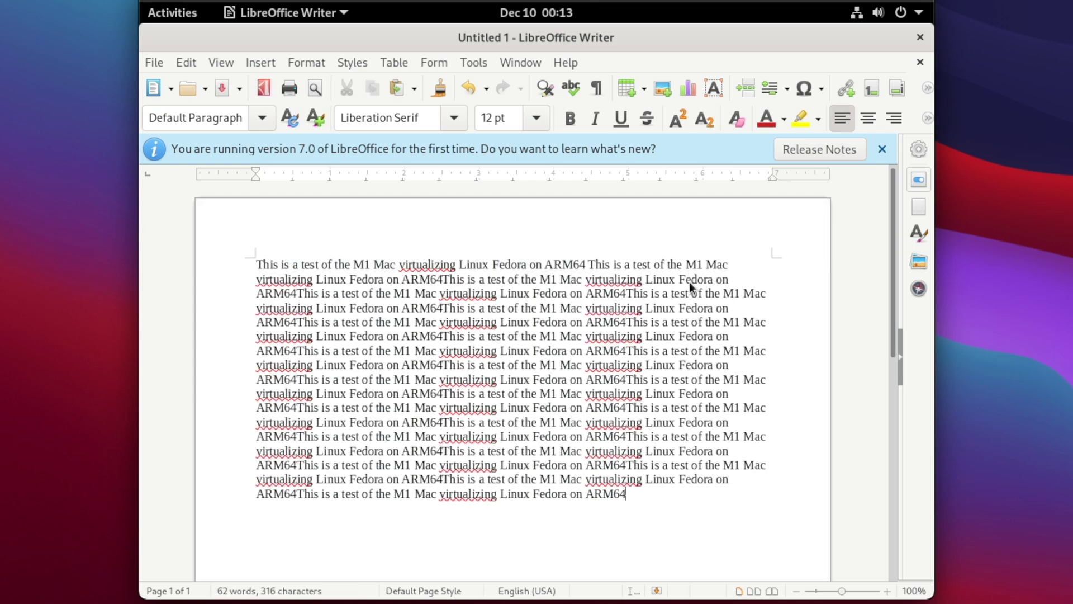
{"action": "key", "text": "ctrl+v"}
{"action": "key", "text": "ctrl+v"}
{"action": "key", "text": "ctrl+v"}
{"action": "key", "text": "ctrl+v"}
{"action": "key", "text": "ctrl+v"}
{"action": "key", "text": "ctrl+v"}
{"action": "key", "text": "ctrl+v"}
{"action": "key", "text": "ctrl+v"}
{"action": "key", "text": "ctrl+v"}
{"action": "key", "text": "ctrl+v"}
{"action": "key", "text": "ctrl+v"}
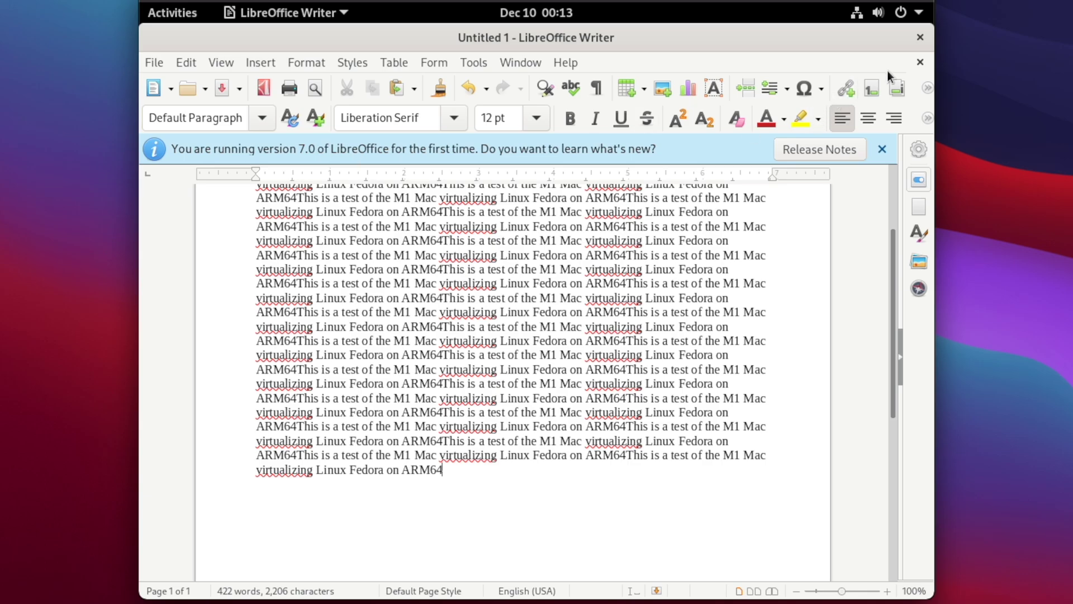
Close Writer without saving the document
{"action": "left_click", "coordinate": [920, 37]}
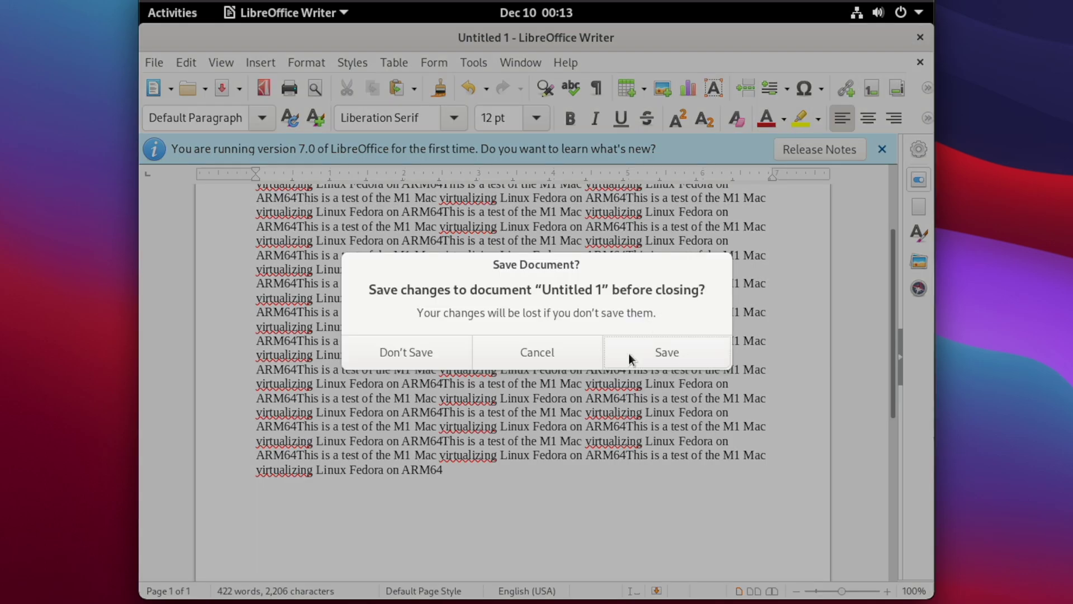
{"action": "left_click", "coordinate": [445, 363]}
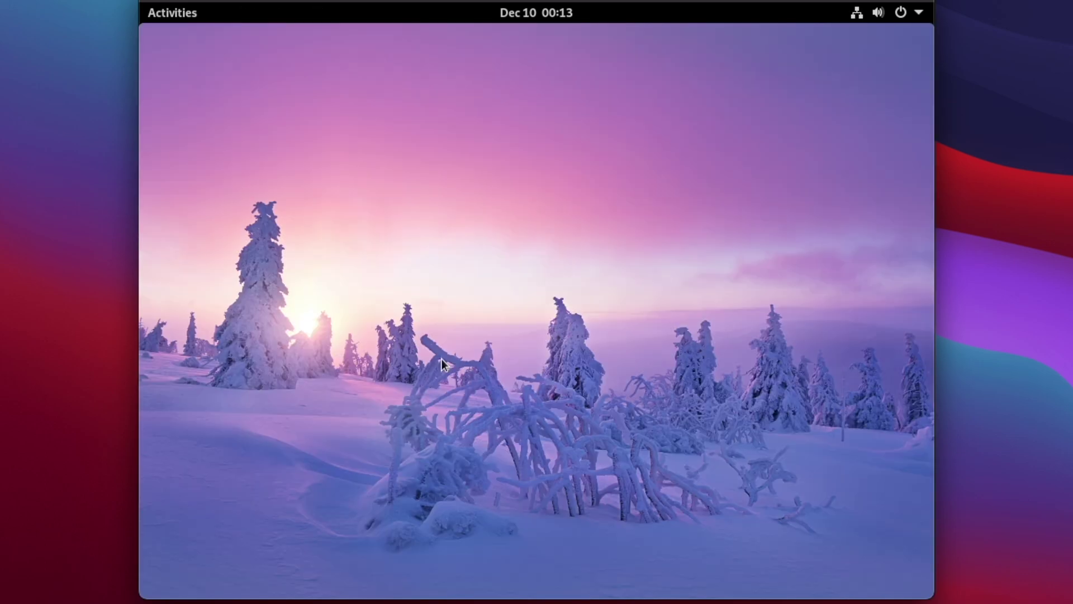
{"action": "left_click", "coordinate": [176, 14]}
Launch System Monitor from the Utilities folder and show its Resources graphs
{"action": "left_click", "coordinate": [178, 510]}
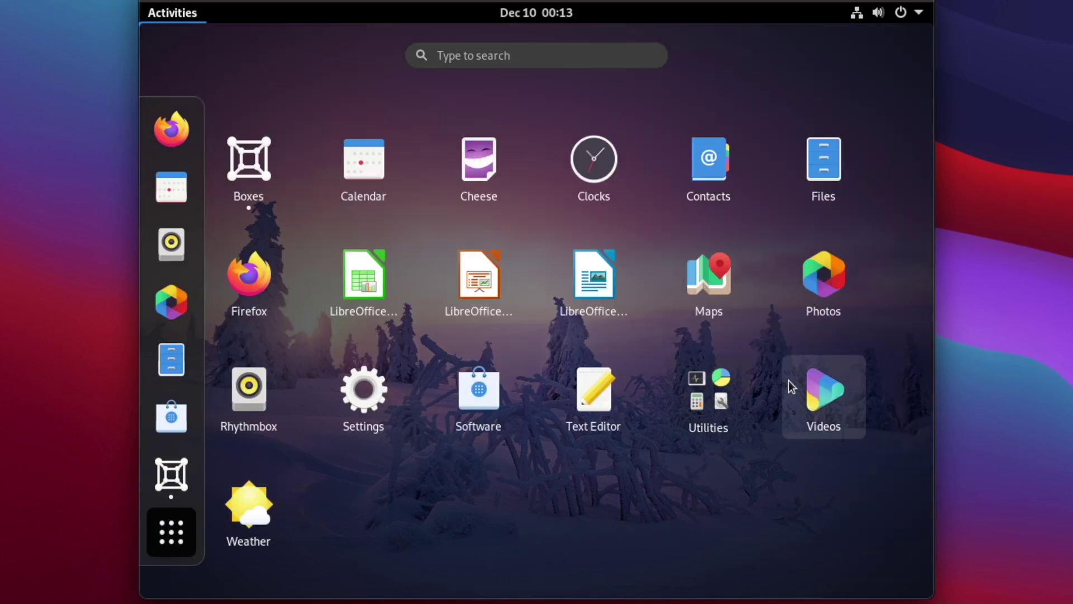
{"action": "left_click", "coordinate": [708, 399]}
{"action": "left_click", "coordinate": [404, 194]}
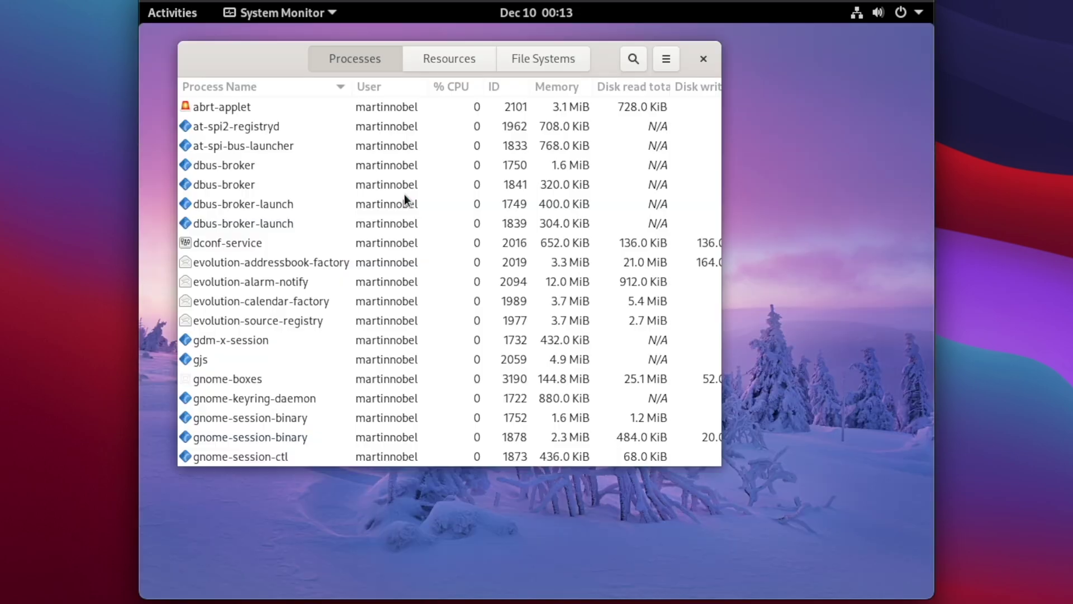
{"action": "left_click", "coordinate": [476, 63]}
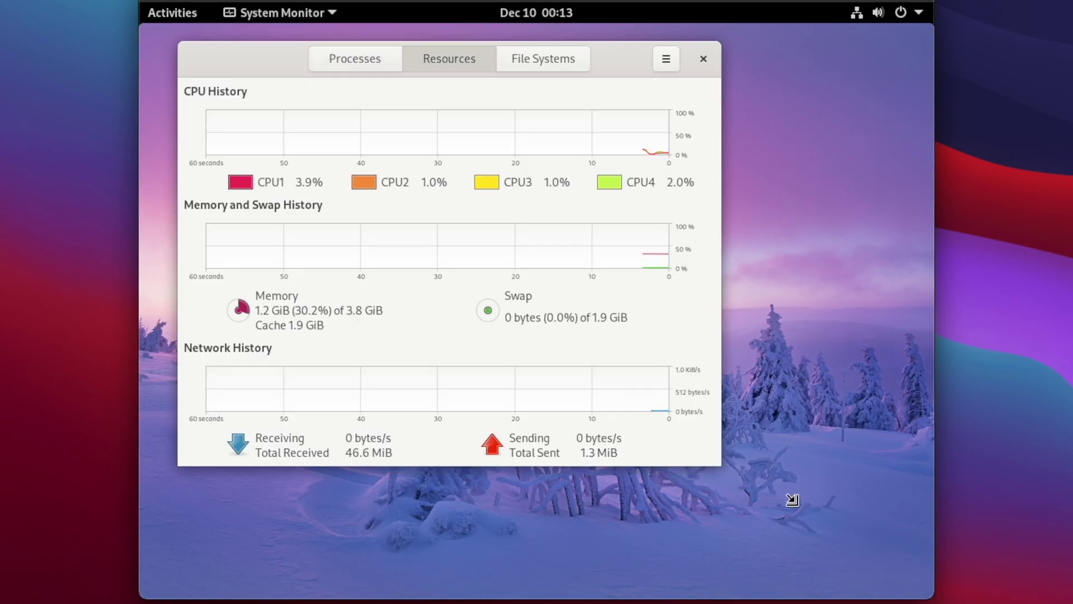
Move the window toward the centre, check File Systems disk usage, then return to Resources
{"action": "left_click_drag", "start_coordinate": [605, 49], "coordinate": [709, 88]}
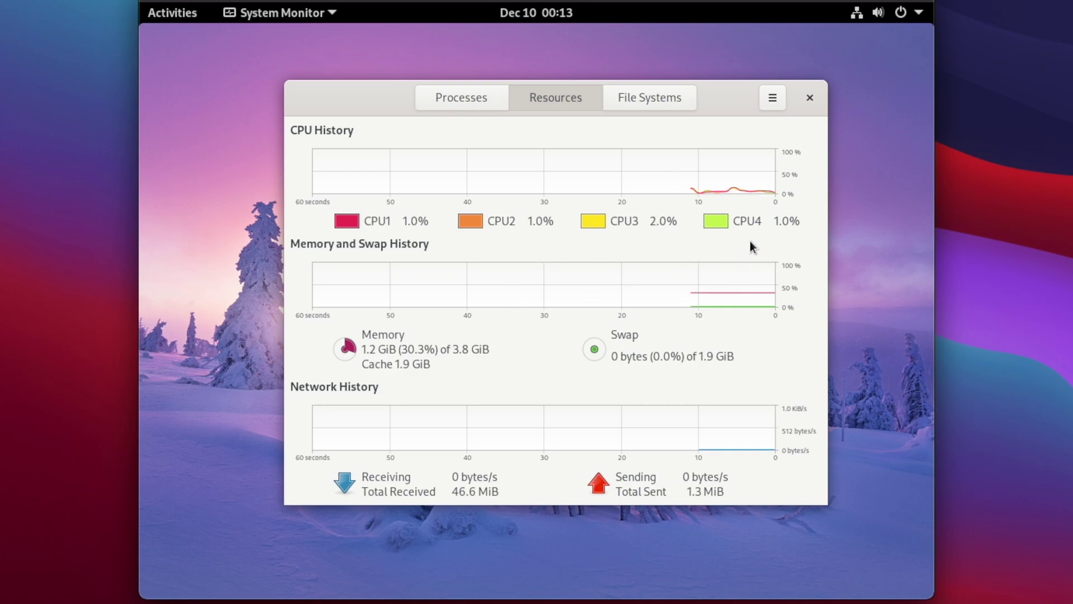
{"action": "left_click", "coordinate": [657, 95]}
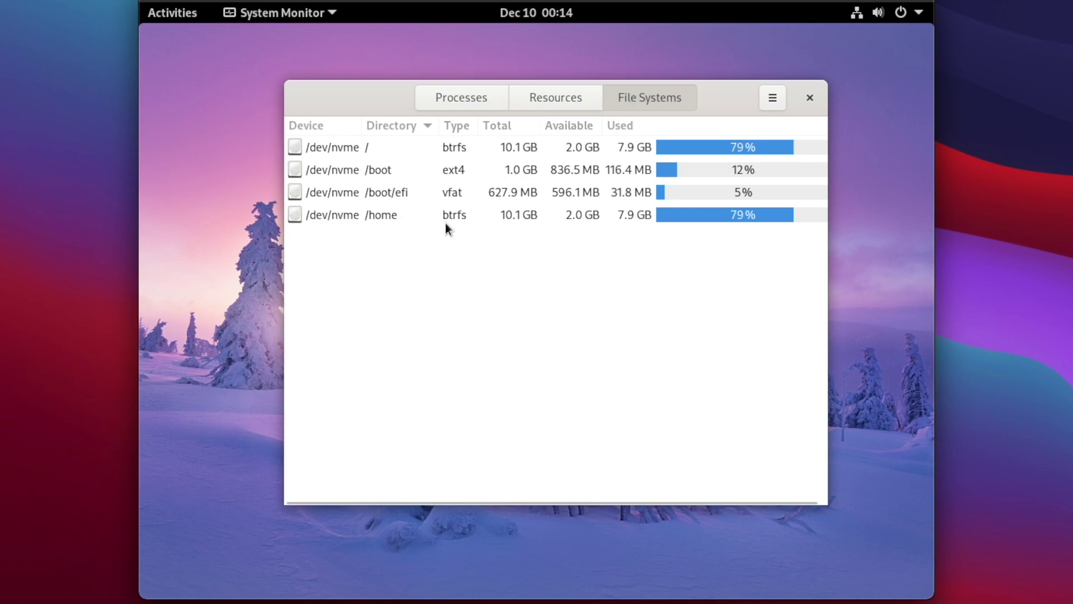
{"action": "left_click", "coordinate": [510, 98]}
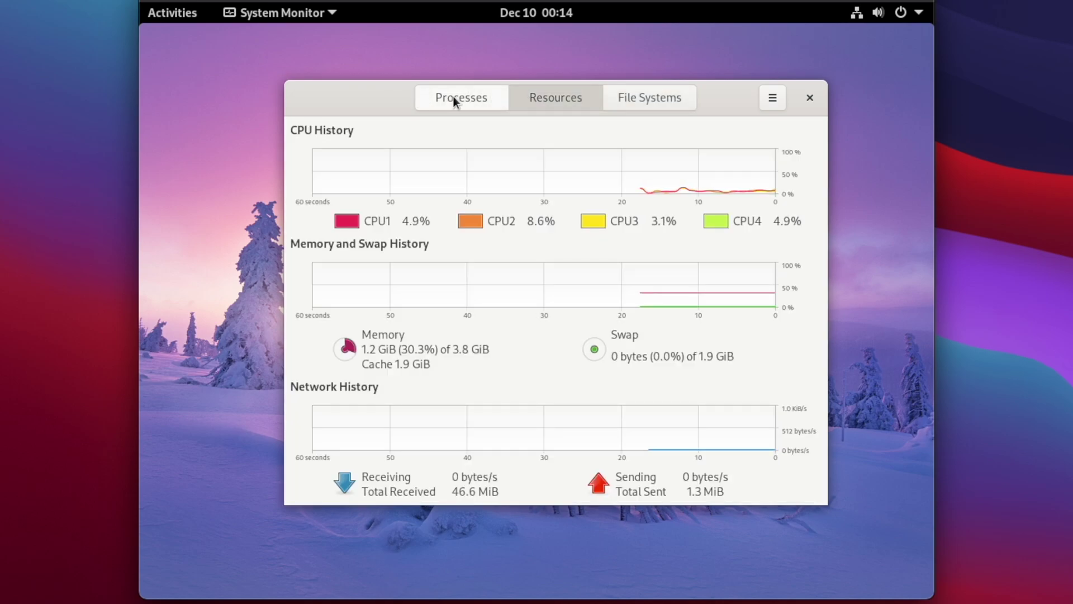
Launch Firefox from the dash and open the 9to5Mac article on Windows on M1 Macs
{"action": "left_click", "coordinate": [170, 13]}
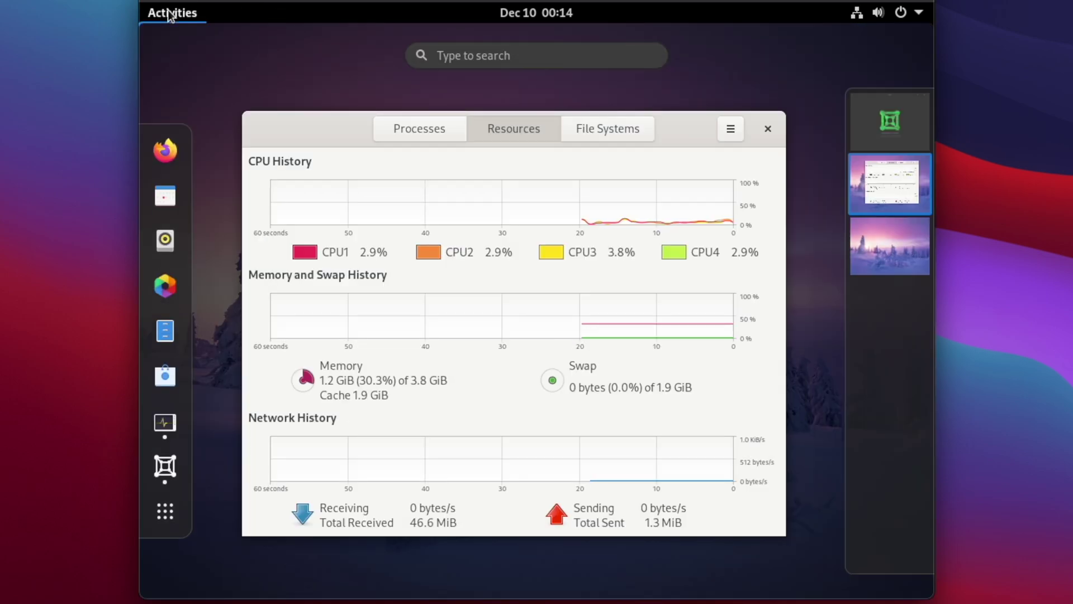
{"action": "left_click", "coordinate": [170, 13]}
{"action": "left_click", "coordinate": [171, 13]}
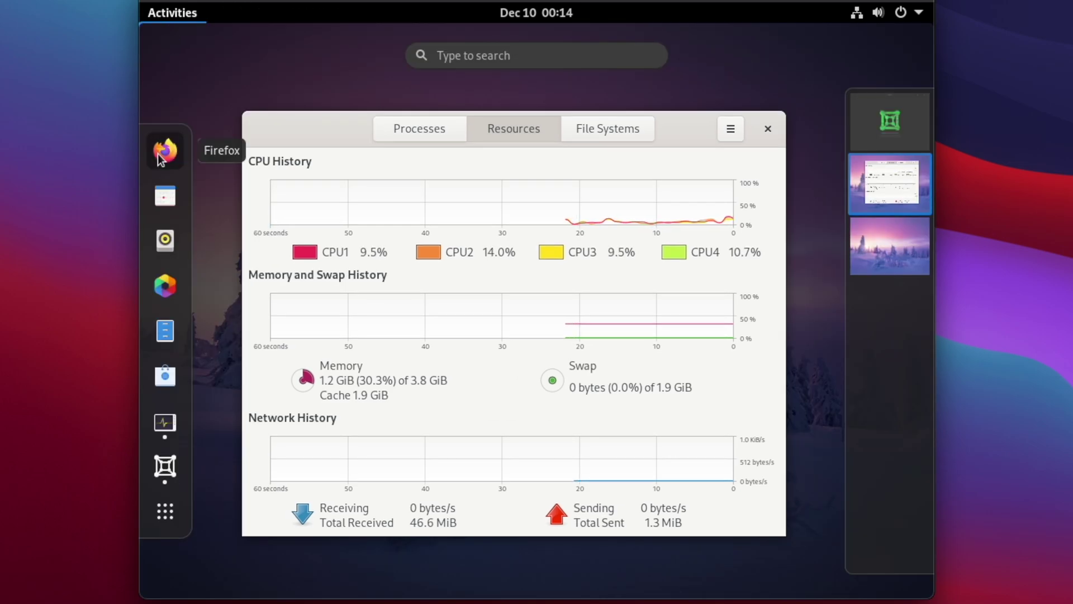
{"action": "left_click", "coordinate": [165, 150]}
{"action": "left_click", "coordinate": [411, 87]}
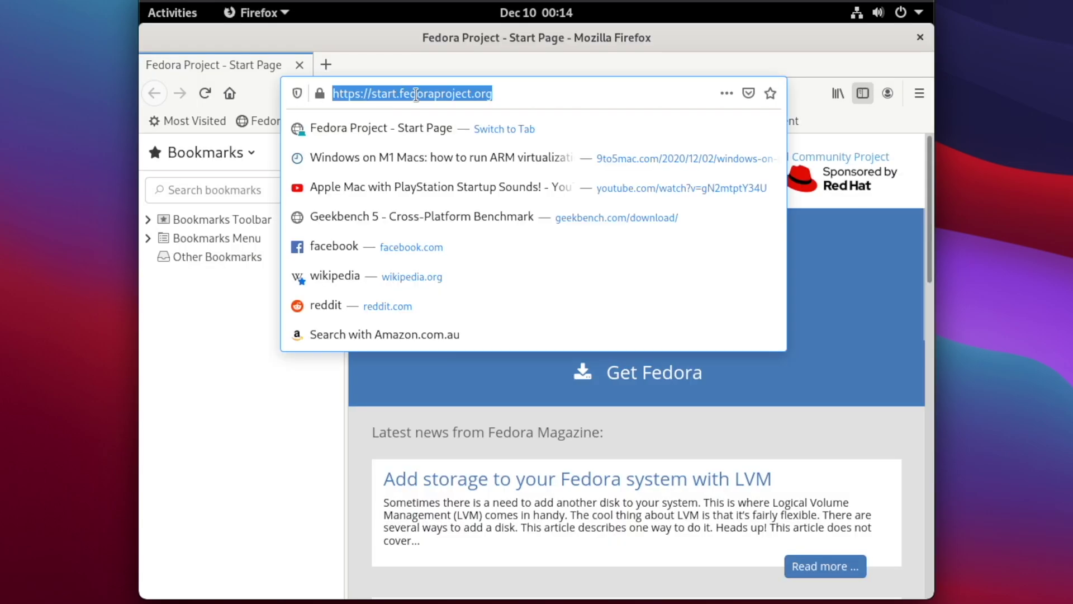
{"action": "left_click", "coordinate": [424, 158]}
Scroll to the embedded video, play it muted, and drag Firefox aside
{"action": "scroll", "coordinate": [482, 289], "scroll_direction": "down", "scroll_amount": 5}
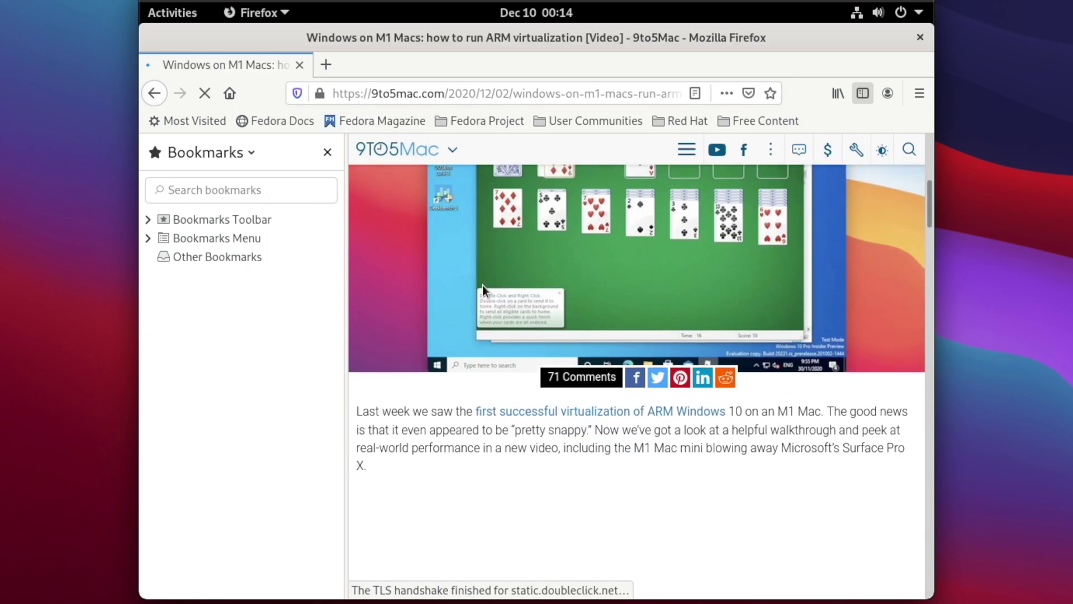
{"action": "scroll", "coordinate": [484, 289], "scroll_direction": "down", "scroll_amount": 10}
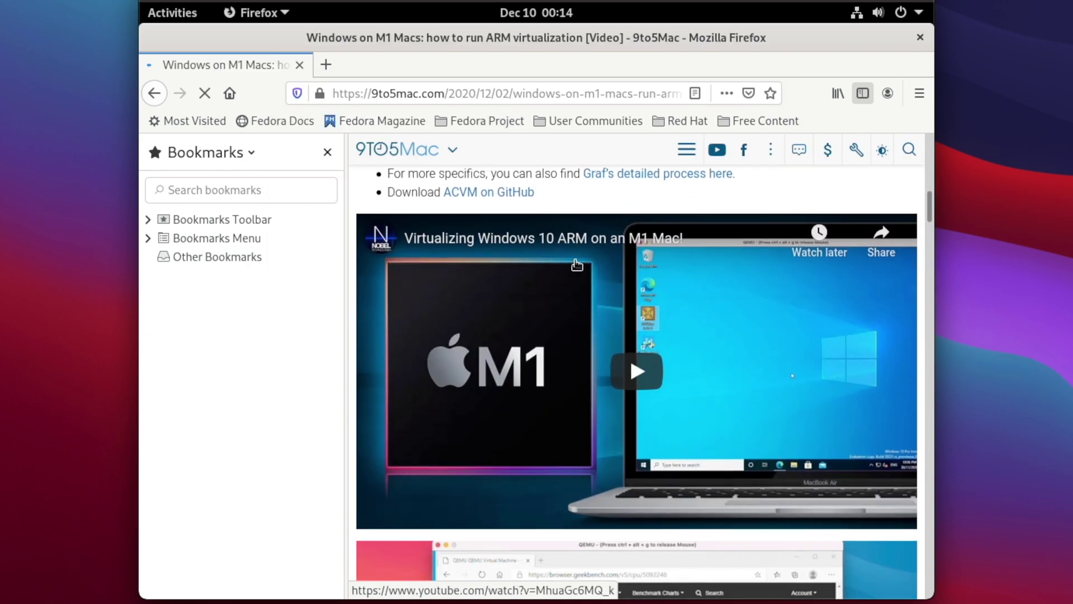
{"action": "left_click", "coordinate": [636, 364]}
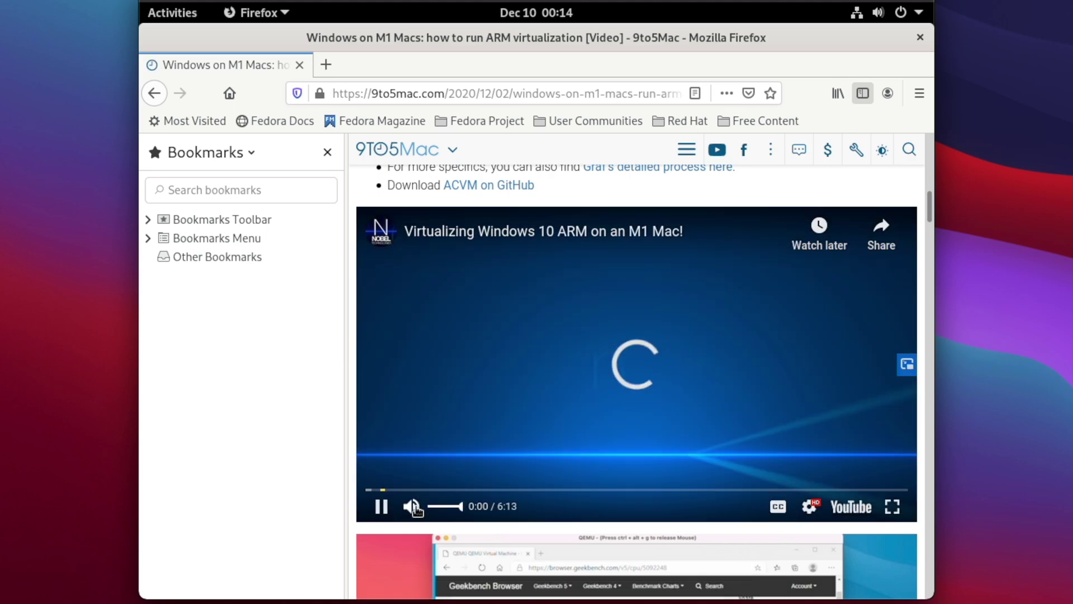
{"action": "left_click", "coordinate": [413, 507]}
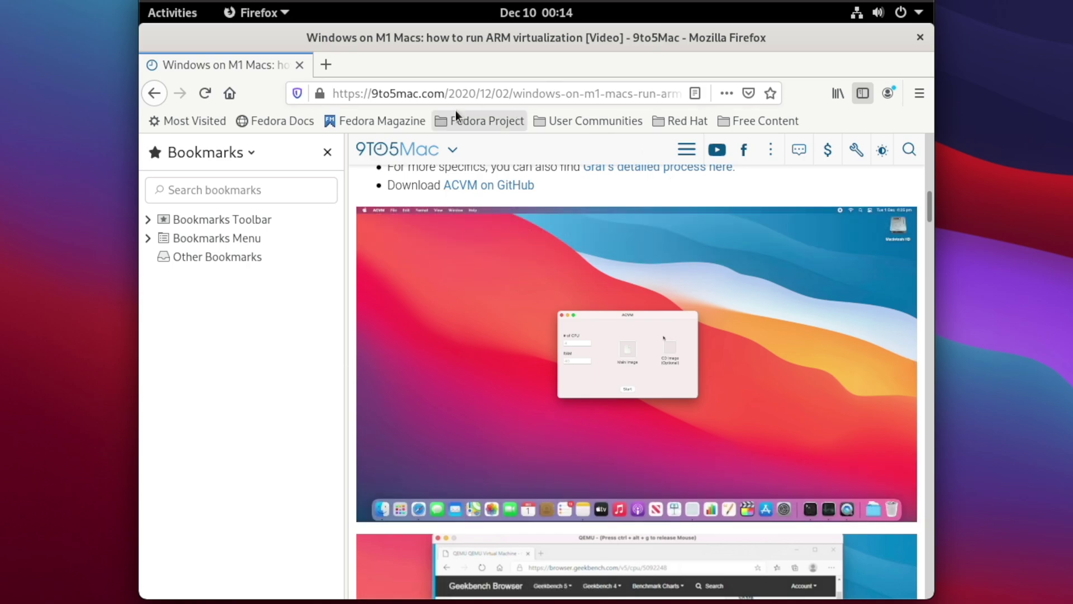
{"action": "left_click_drag", "start_coordinate": [344, 49], "coordinate": [623, 447]}
{"action": "left_click", "coordinate": [580, 301]}
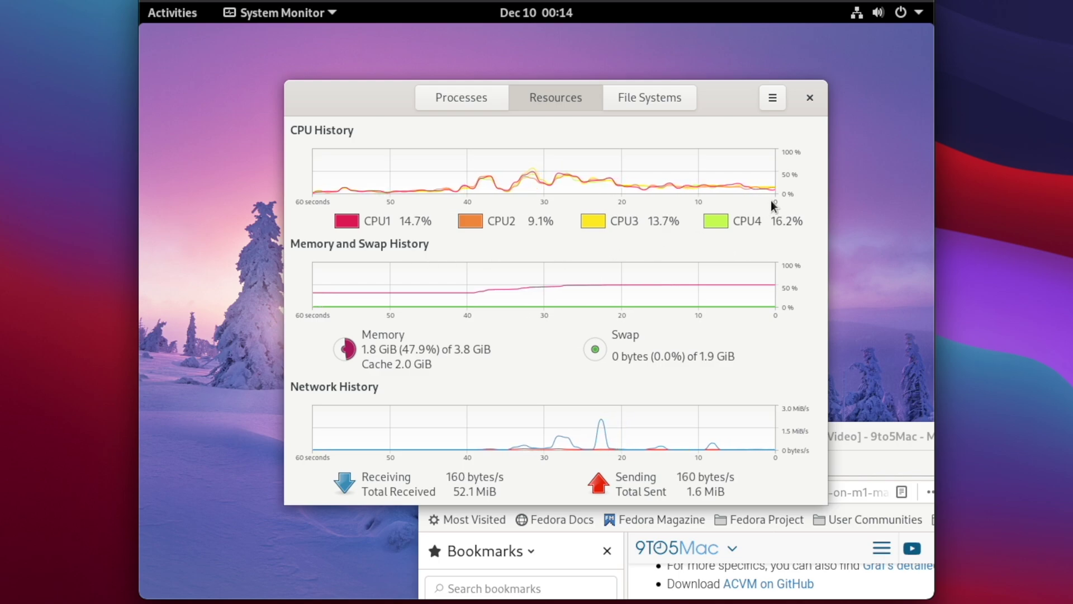
In a new tab, search 'you' and play 'Apple Mac with PlayStation Startup Sounds!', then lower Firefox
{"action": "left_click_drag", "start_coordinate": [880, 429], "coordinate": [652, 152]}
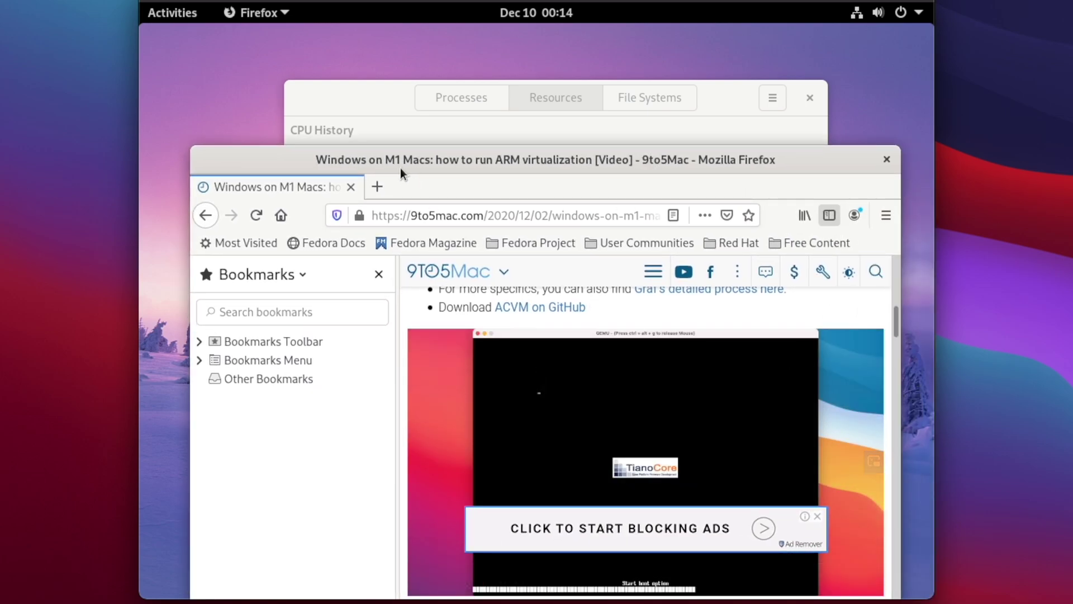
{"action": "left_click", "coordinate": [377, 187]}
{"action": "type", "text": "youtube.com/"}
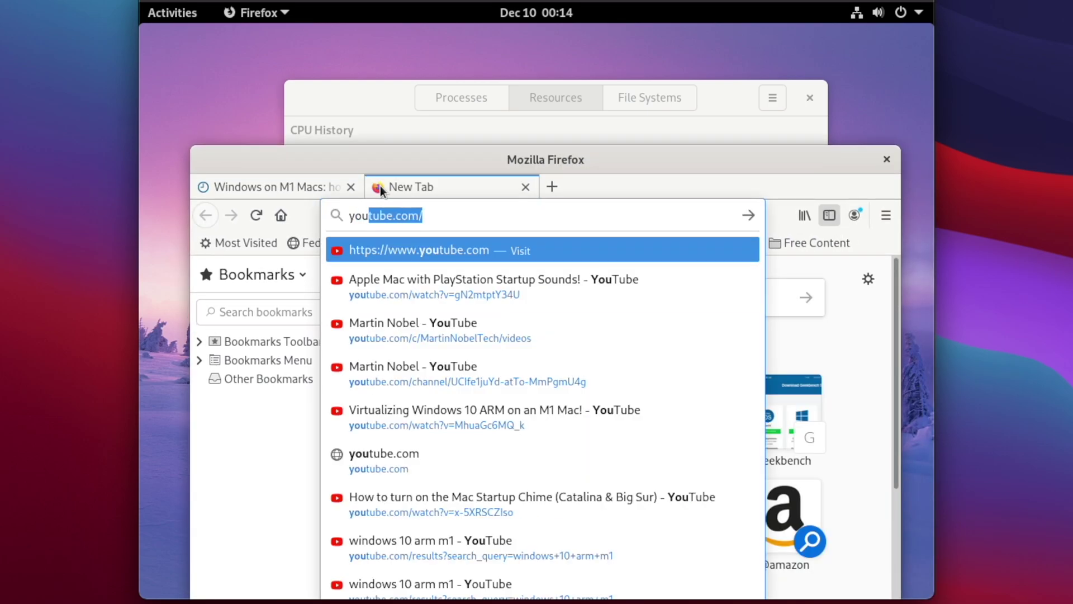
{"action": "left_click", "coordinate": [396, 284]}
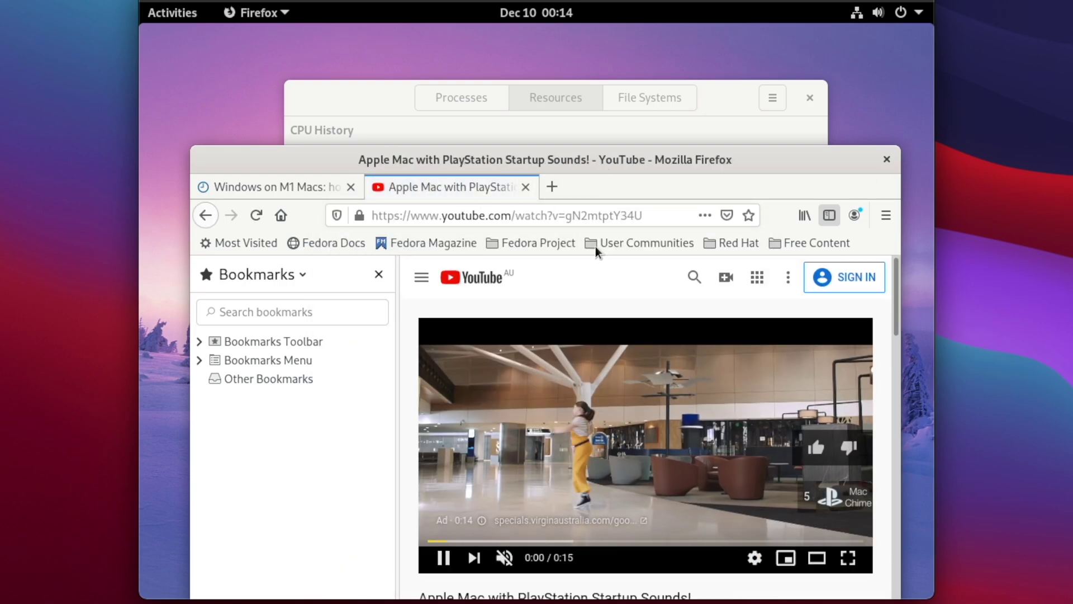
{"action": "left_click_drag", "start_coordinate": [644, 161], "coordinate": [678, 532]}
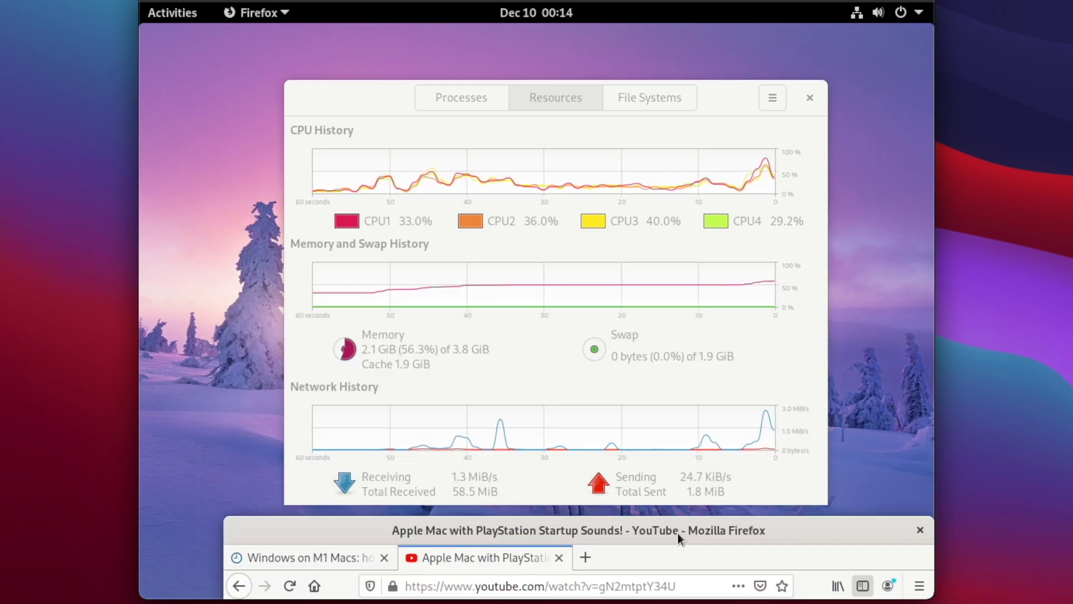
Bring System Monitor to the front to check memory while Firefox is still open
{"action": "left_click", "coordinate": [606, 280]}
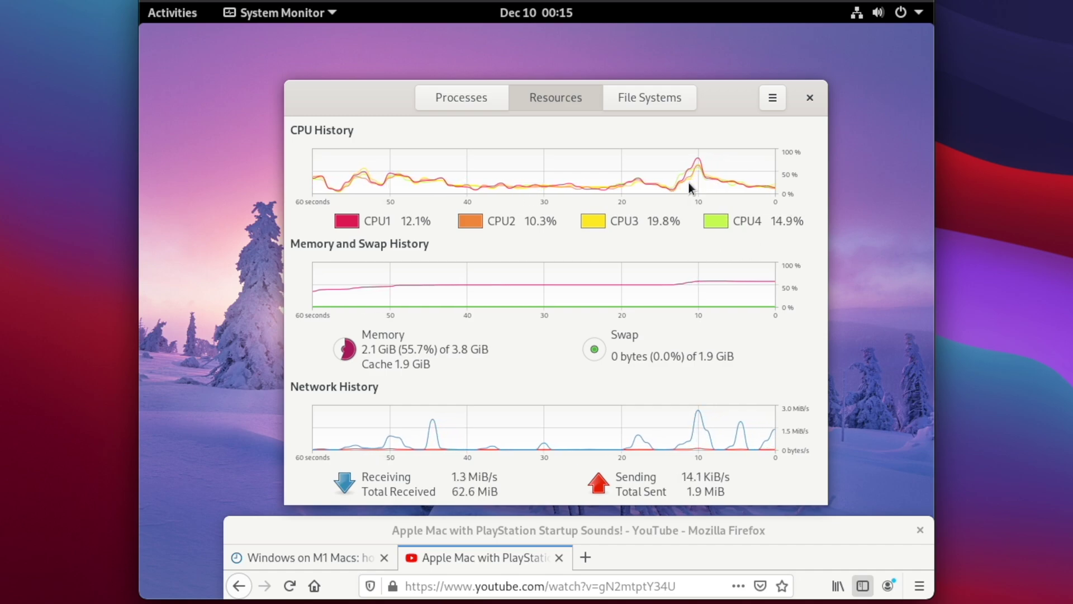
{"action": "left_click_drag", "start_coordinate": [680, 521], "coordinate": [663, 518]}
{"action": "left_click", "coordinate": [639, 443]}
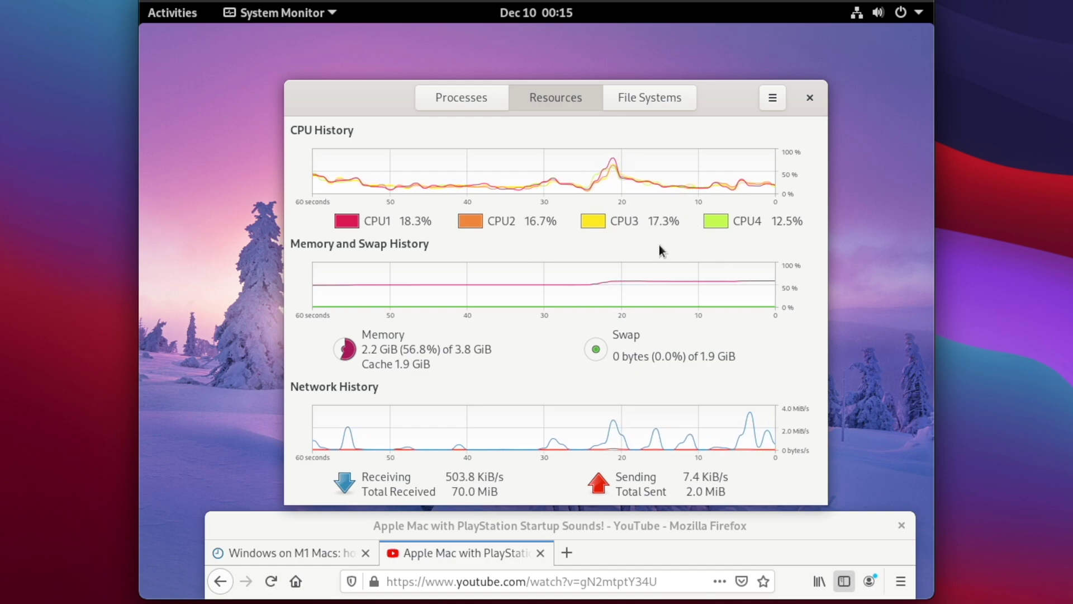
Quit Firefox with all its tabs, then close System Monitor
{"action": "left_click", "coordinate": [901, 526]}
{"action": "left_click", "coordinate": [692, 578]}
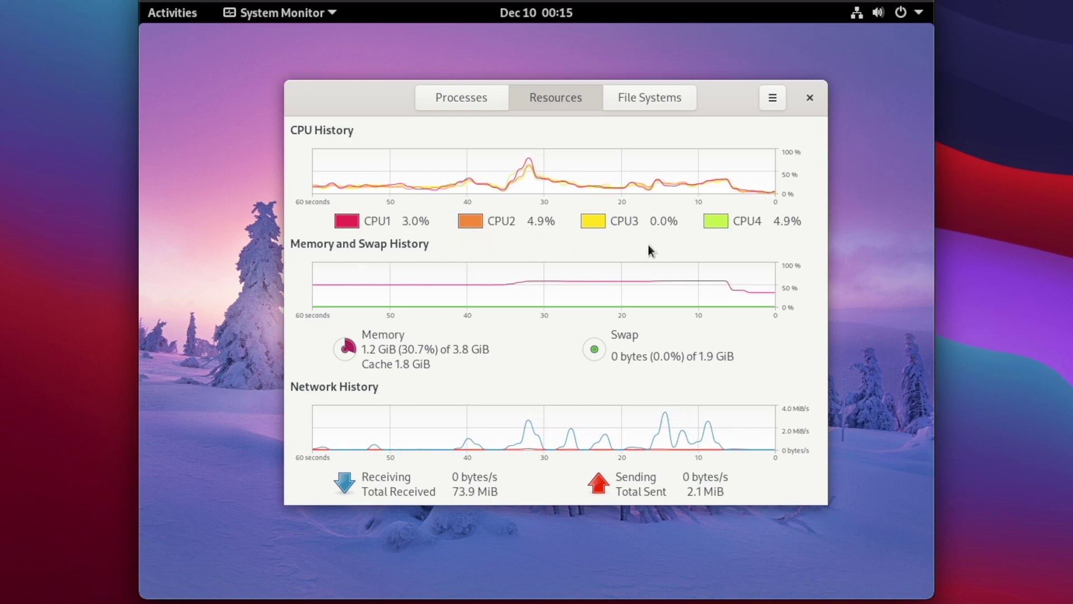
{"action": "left_click", "coordinate": [808, 100]}
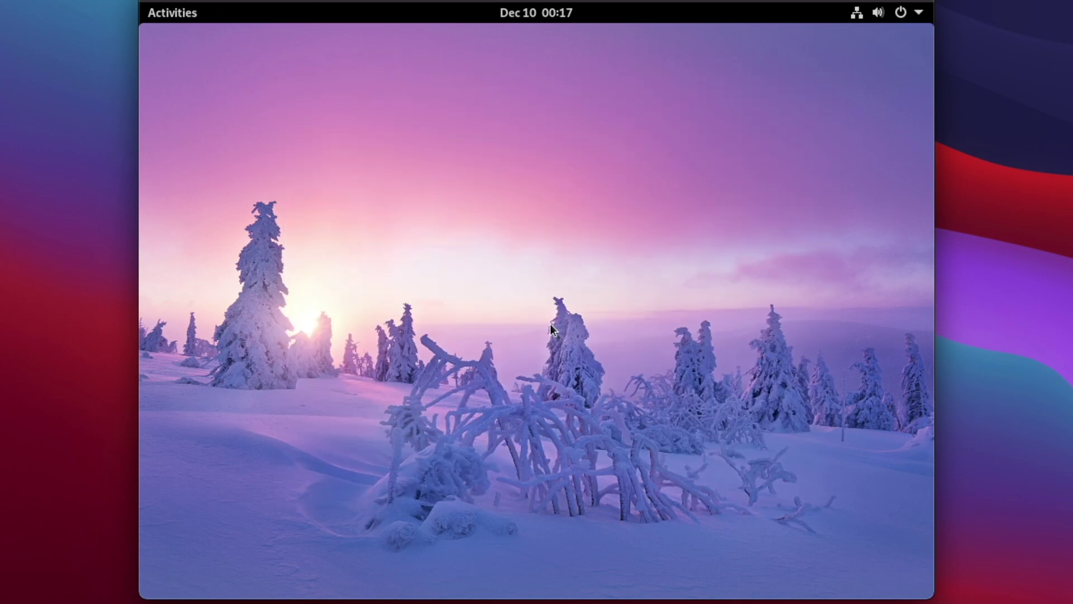
Launch GNOME Software and open the Productivity category
{"action": "left_click", "coordinate": [163, 10]}
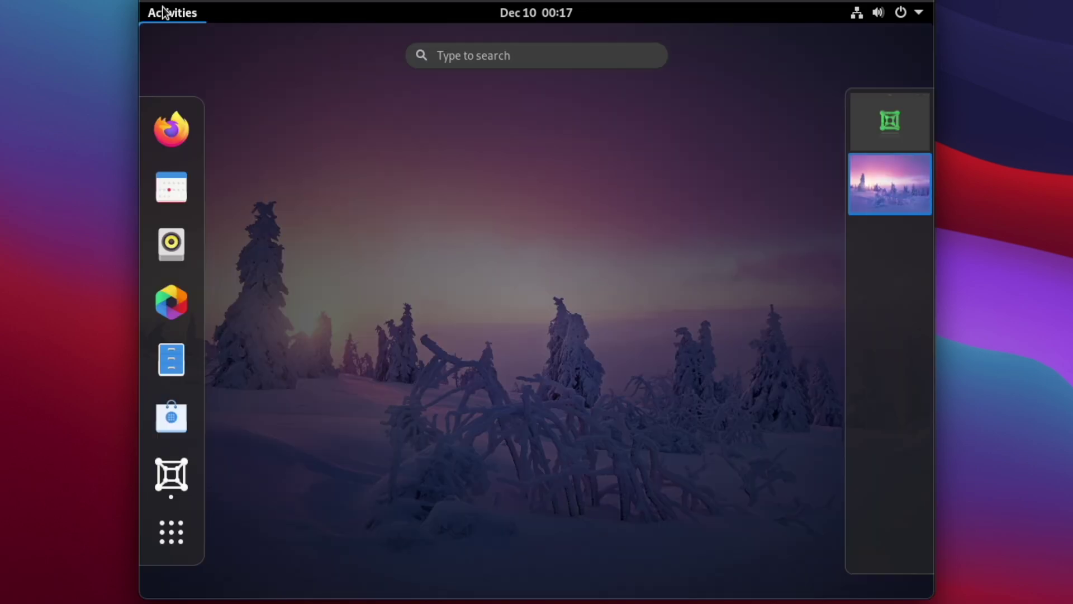
{"action": "left_click", "coordinate": [175, 439]}
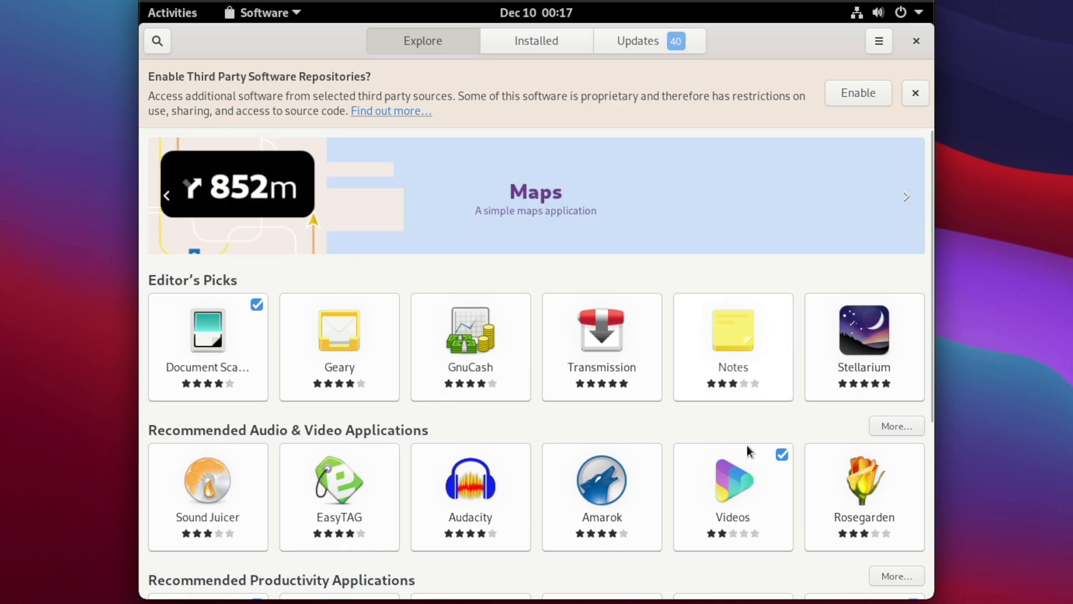
{"action": "scroll", "coordinate": [735, 549], "scroll_direction": "down", "scroll_amount": 3}
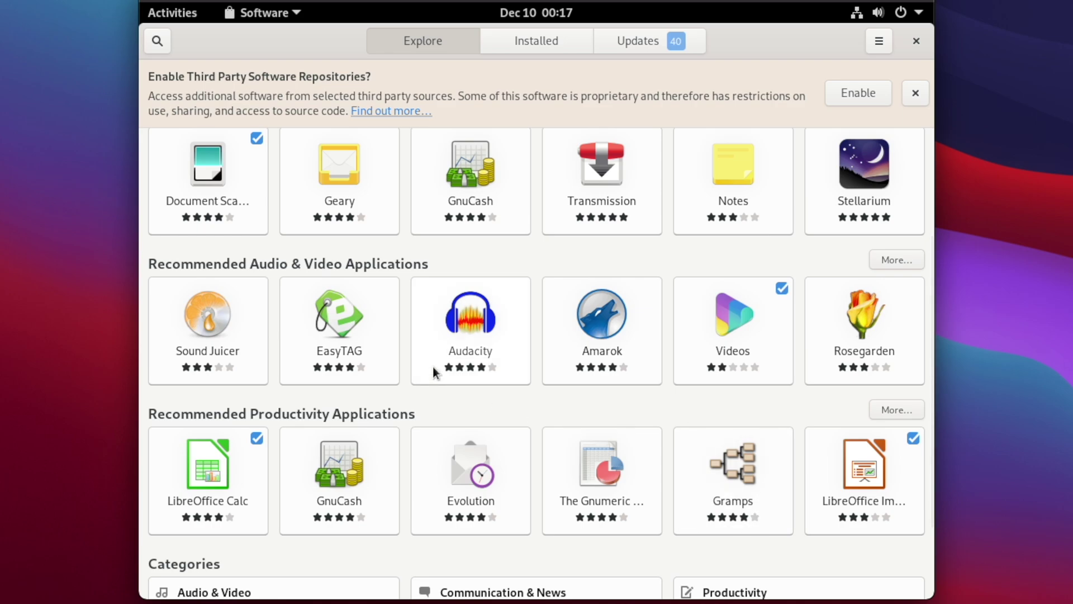
{"action": "scroll", "coordinate": [417, 434], "scroll_direction": "down", "scroll_amount": 2}
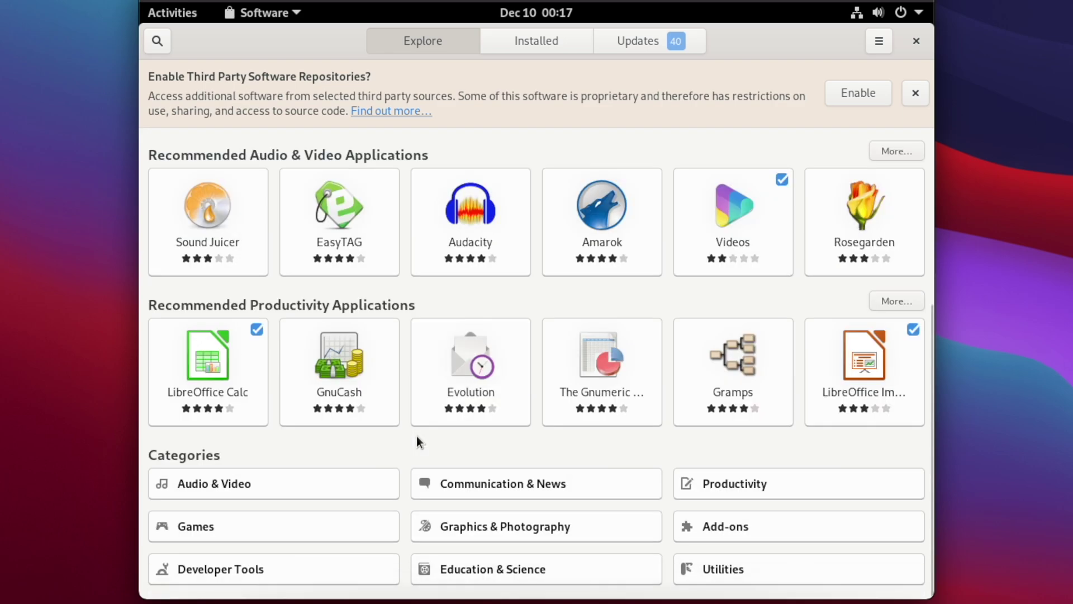
{"action": "left_click", "coordinate": [755, 486]}
Scroll through the Productivity apps, return to Explore, and close Software
{"action": "scroll", "coordinate": [755, 486], "scroll_direction": "down", "scroll_amount": 2}
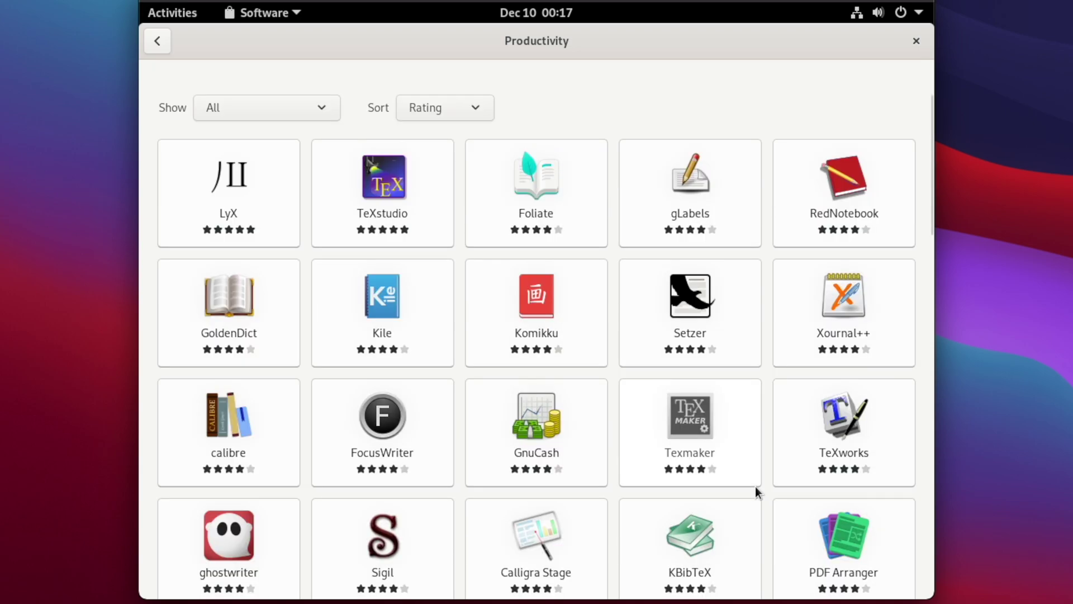
{"action": "scroll", "coordinate": [755, 487], "scroll_direction": "down", "scroll_amount": 2}
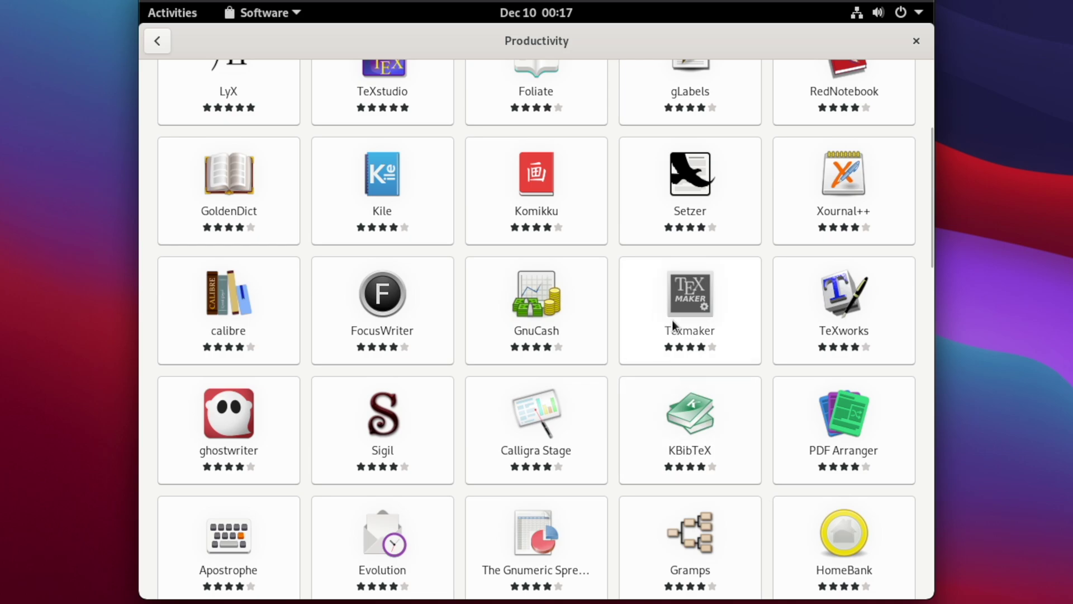
{"action": "scroll", "coordinate": [344, 342], "scroll_direction": "down", "scroll_amount": 10}
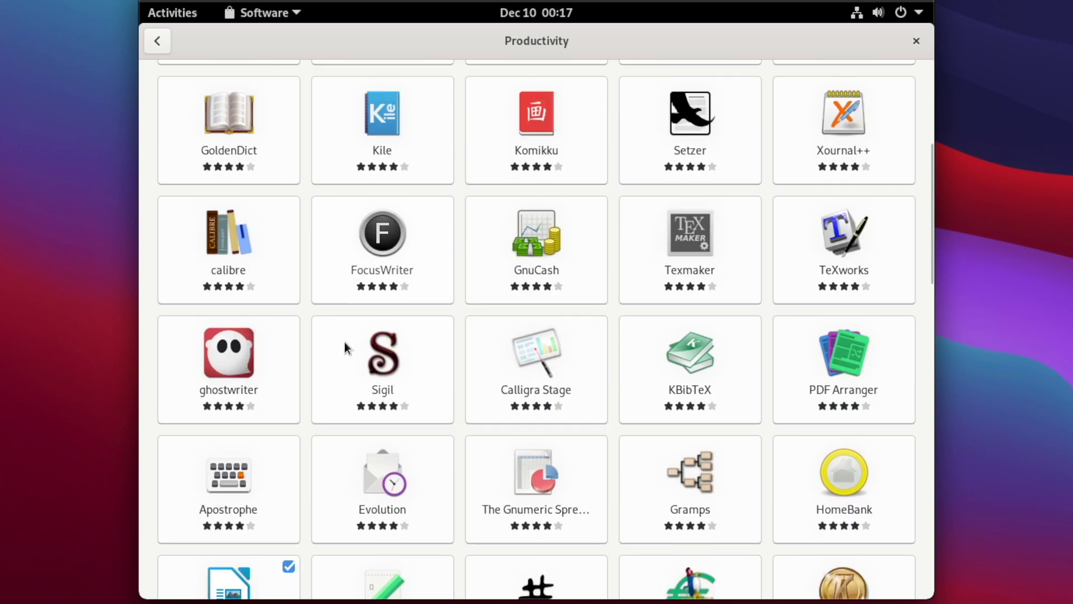
{"action": "scroll", "coordinate": [344, 347], "scroll_direction": "down", "scroll_amount": 5}
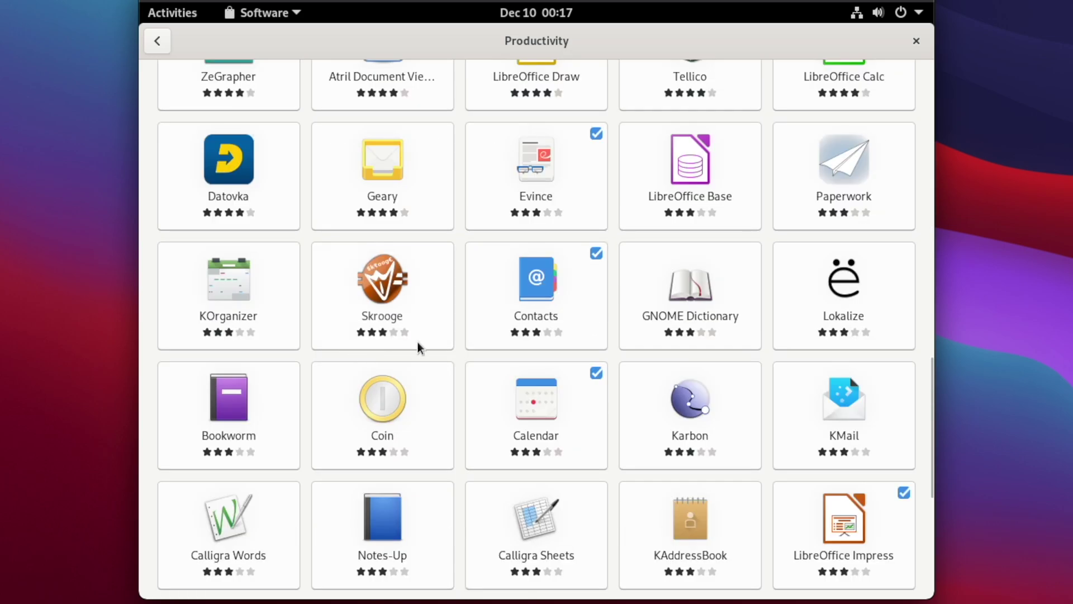
{"action": "scroll", "coordinate": [480, 464], "scroll_direction": "down", "scroll_amount": 5}
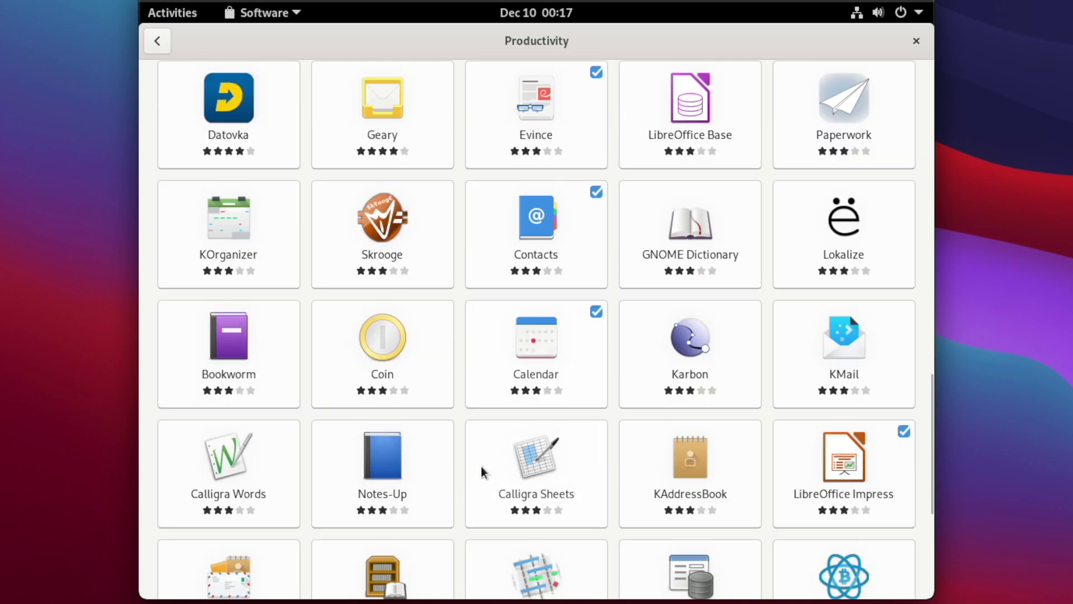
{"action": "scroll", "coordinate": [480, 465], "scroll_direction": "up", "scroll_amount": 4}
{"action": "scroll", "coordinate": [505, 409], "scroll_direction": "down", "scroll_amount": 1}
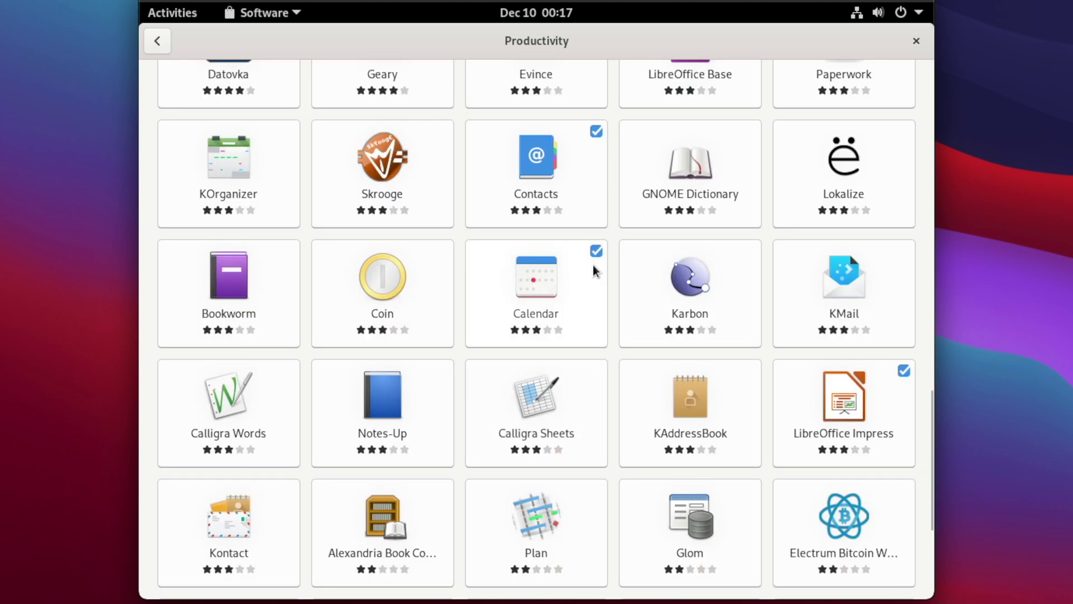
{"action": "scroll", "coordinate": [568, 407], "scroll_direction": "down", "scroll_amount": 4}
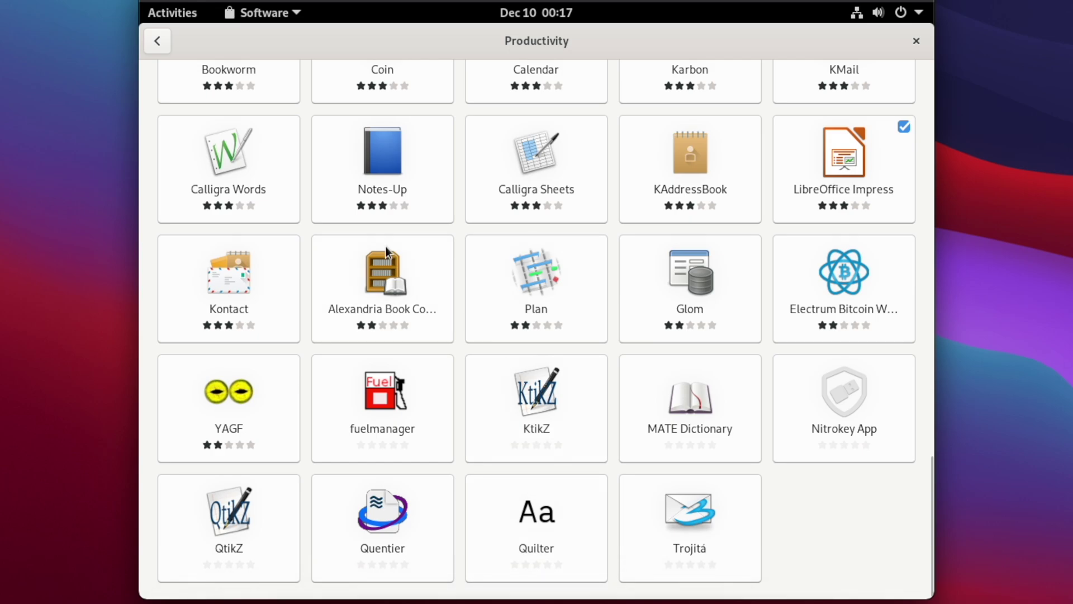
{"action": "left_click", "coordinate": [159, 42]}
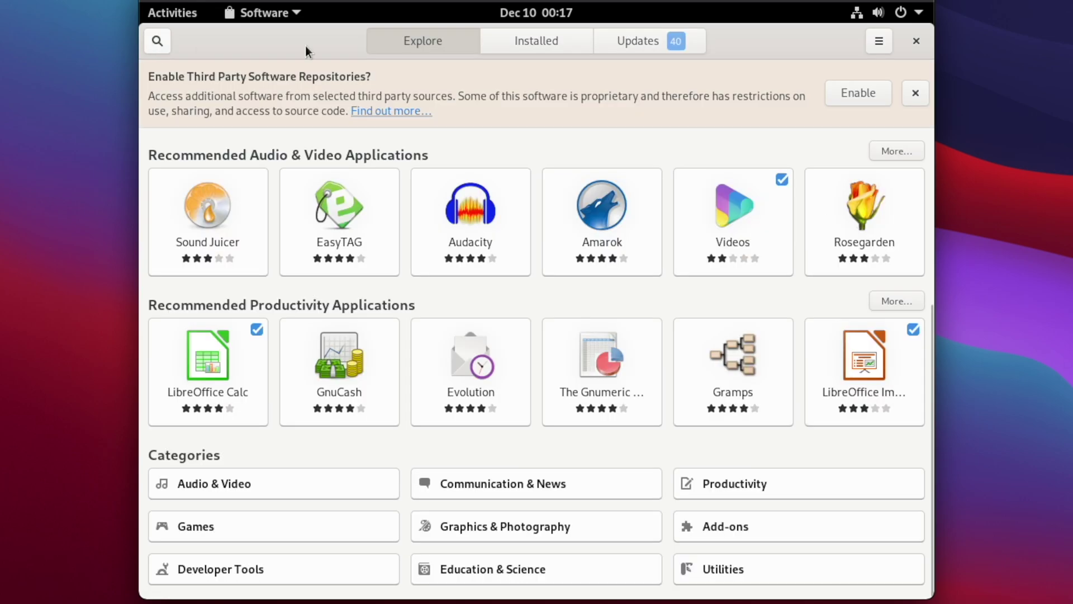
{"action": "left_click", "coordinate": [916, 42]}
Launch Clocks and set the timer to 1 minute 4 seconds
{"action": "left_click", "coordinate": [158, 18]}
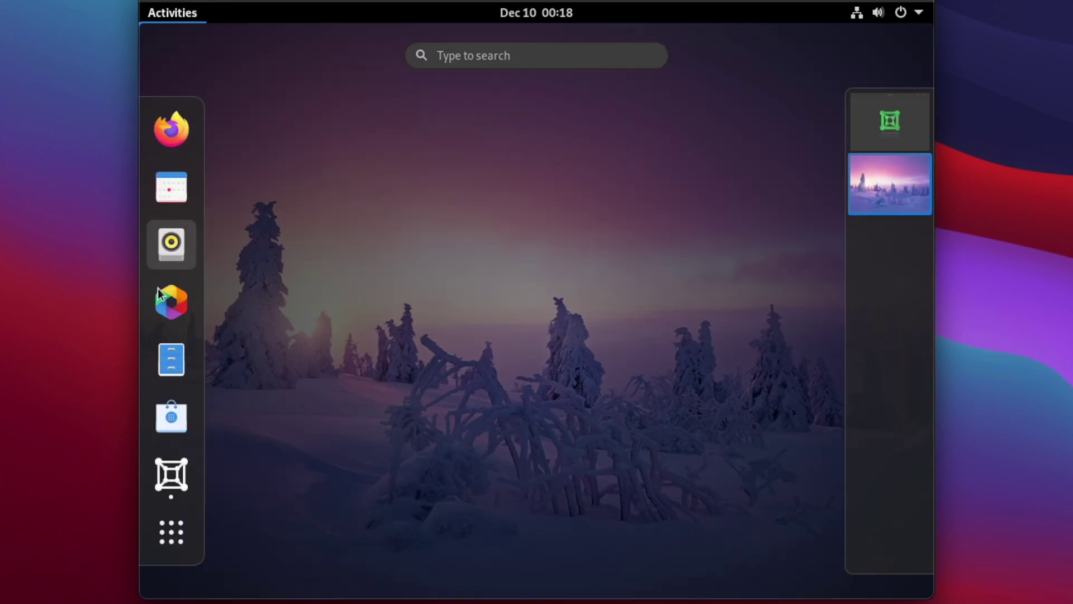
{"action": "left_click", "coordinate": [171, 520]}
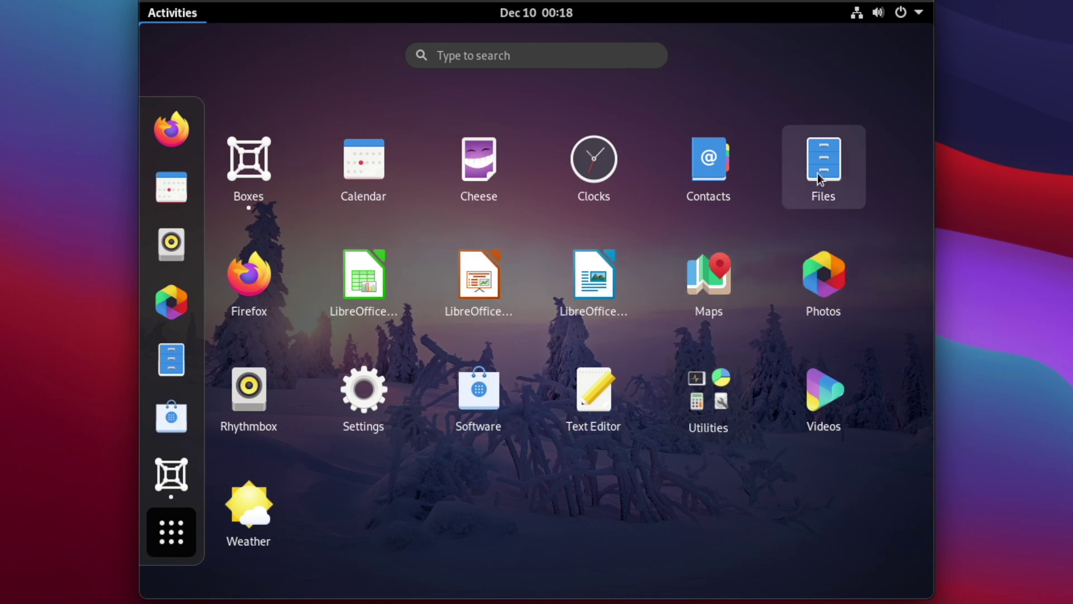
{"action": "left_click", "coordinate": [591, 178]}
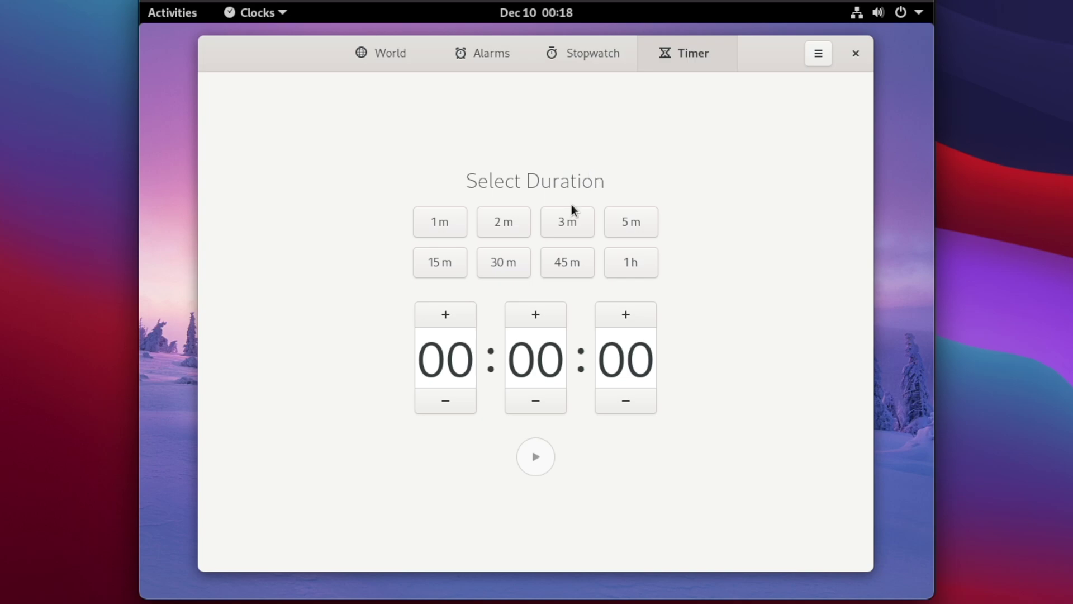
{"action": "left_click", "coordinate": [536, 315]}
{"action": "left_click", "coordinate": [618, 315]}
{"action": "left_click", "coordinate": [617, 313]}
{"action": "left_click", "coordinate": [617, 313]}
{"action": "left_click", "coordinate": [617, 312]}
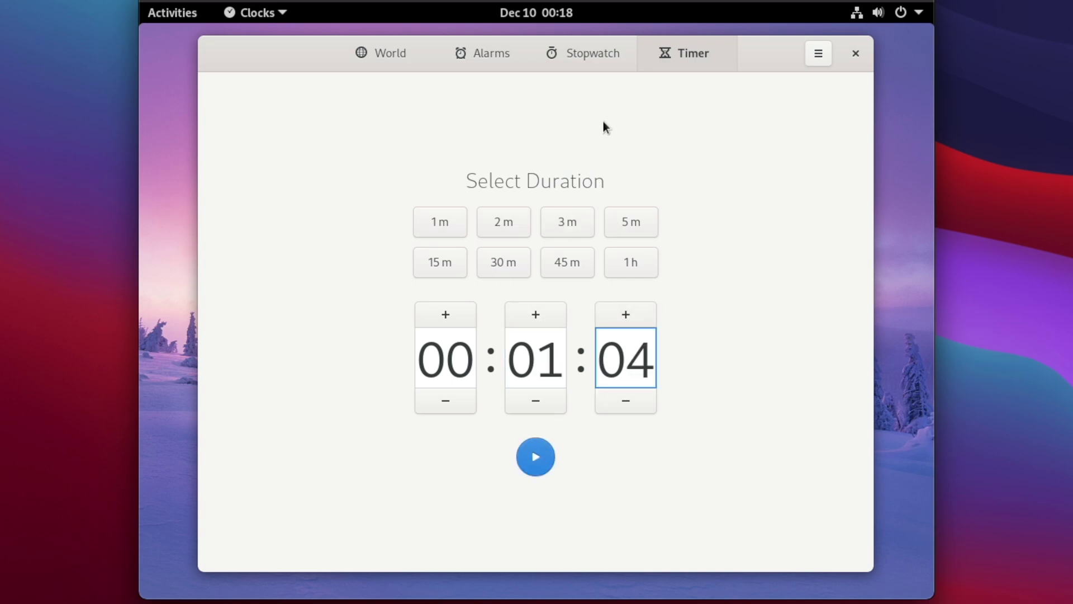
Run the stopwatch, record two laps and pause, then view the Alarms and World pages
{"action": "left_click", "coordinate": [581, 61]}
{"action": "left_click", "coordinate": [443, 361]}
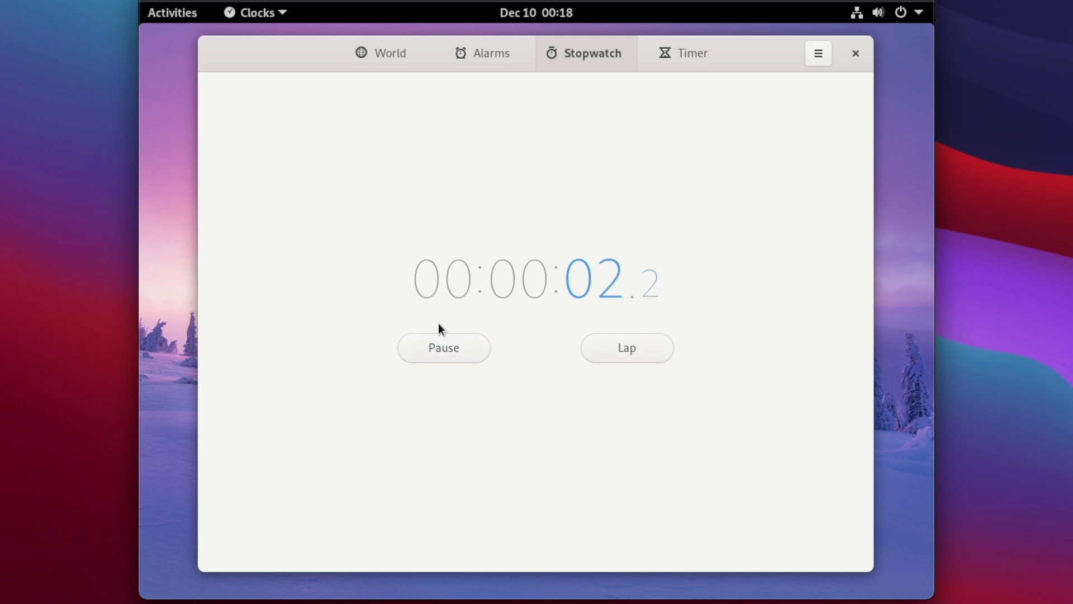
{"action": "left_click", "coordinate": [611, 347]}
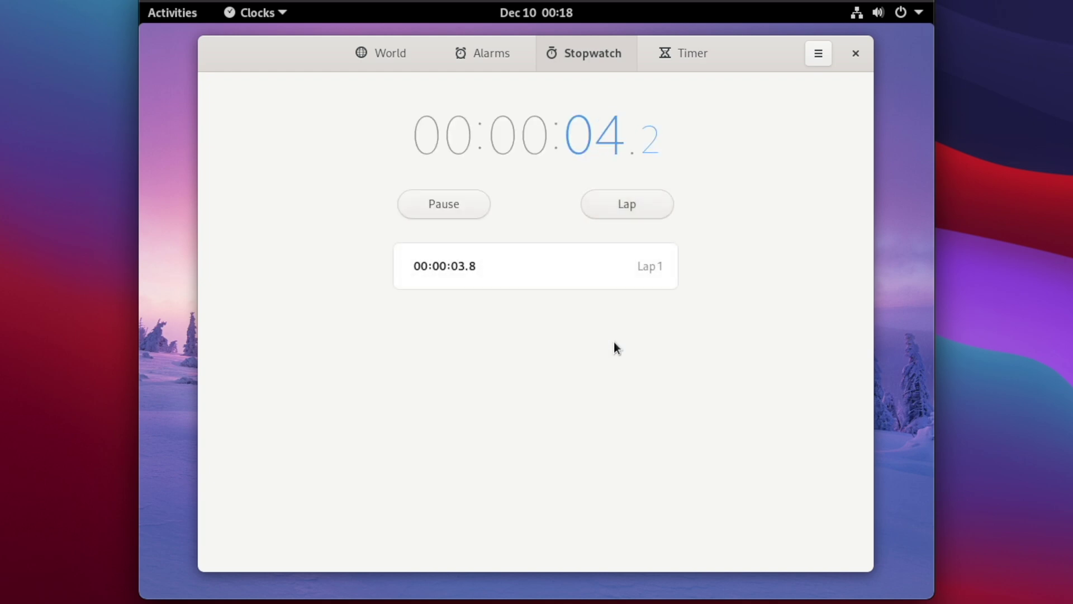
{"action": "left_click", "coordinate": [605, 206]}
{"action": "left_click", "coordinate": [416, 204]}
{"action": "left_click", "coordinate": [474, 38]}
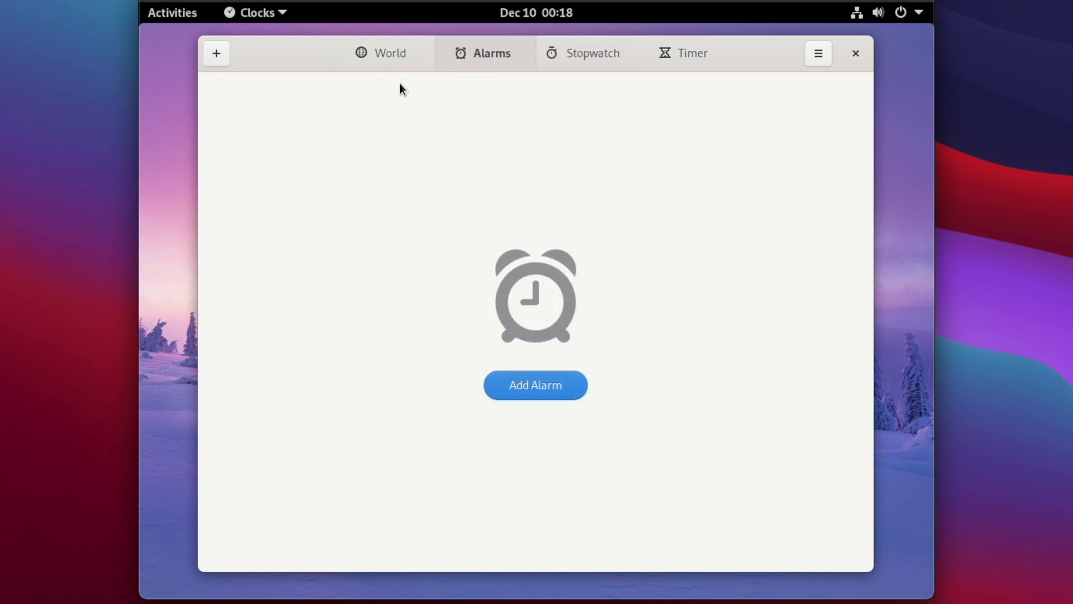
{"action": "left_click", "coordinate": [394, 59]}
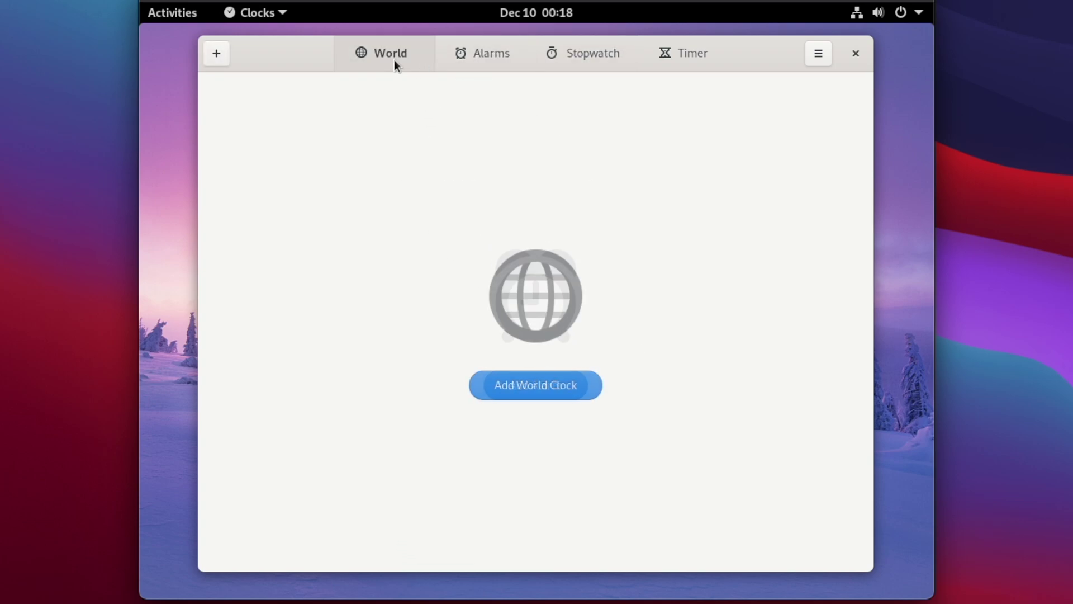
Add a Sydney, Australia world clock by searching 'sydney'
{"action": "left_click", "coordinate": [534, 387]}
{"action": "type", "text": "sydney"}
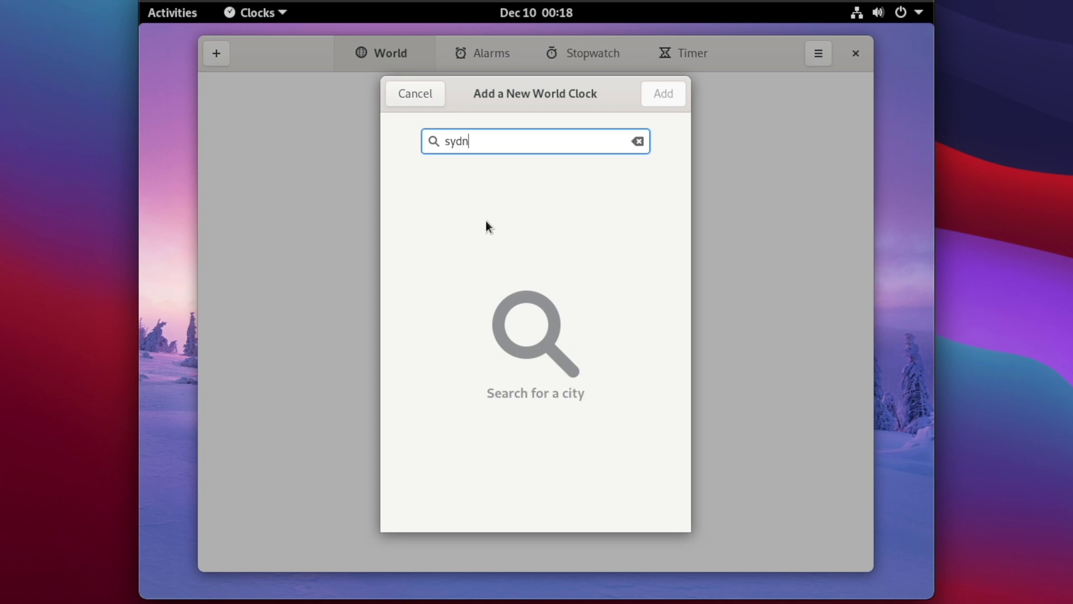
{"action": "left_click", "coordinate": [523, 189]}
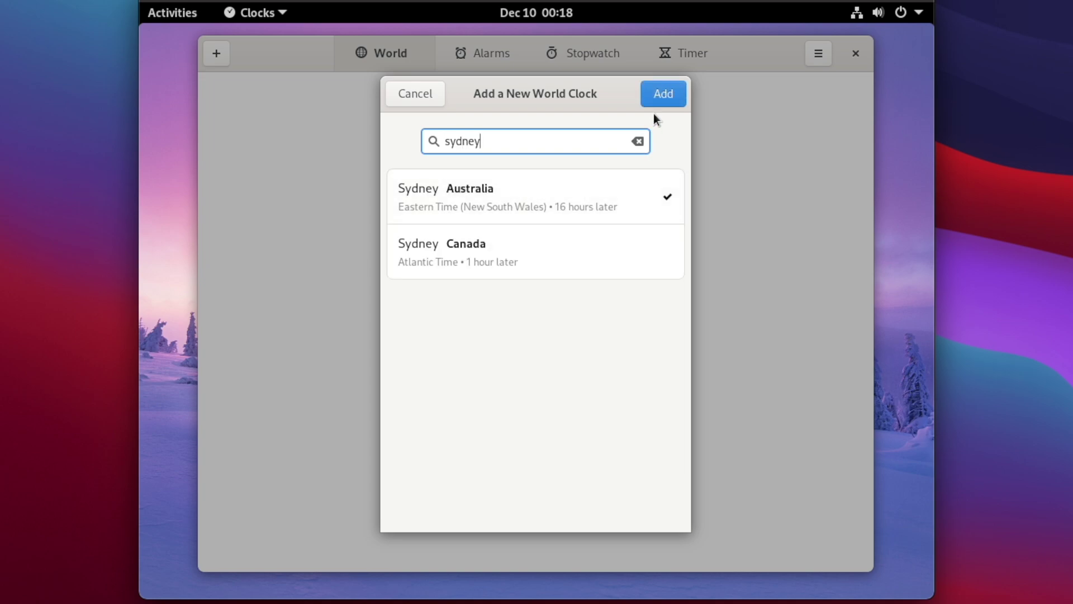
{"action": "left_click", "coordinate": [660, 93]}
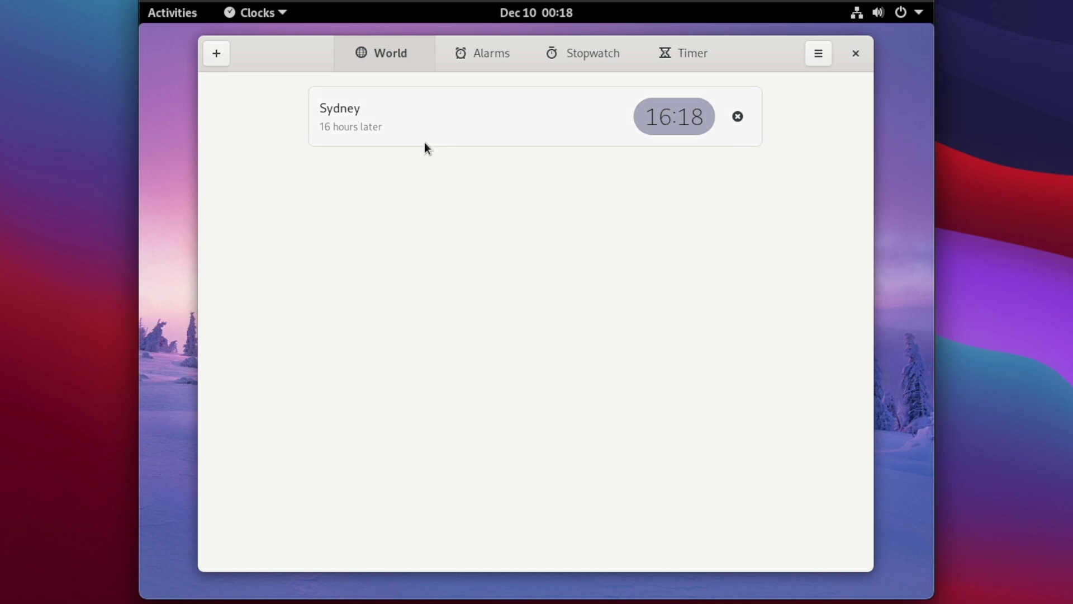
View Sydney's sunrise and sunset details, go back to the list, and close Clocks
{"action": "left_click", "coordinate": [552, 127]}
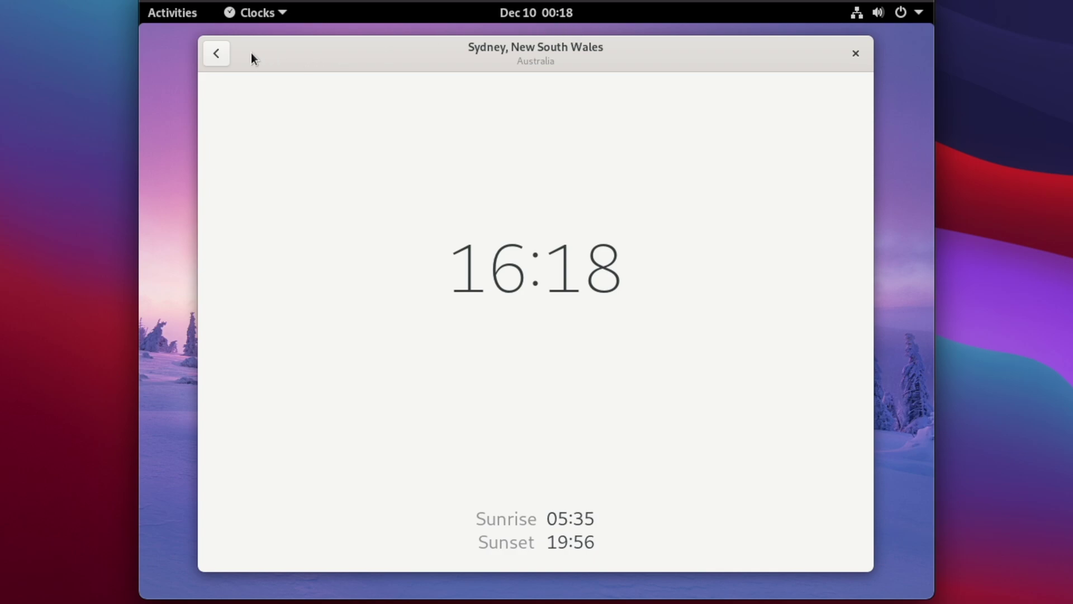
{"action": "left_click", "coordinate": [222, 53]}
{"action": "left_click", "coordinate": [856, 53]}
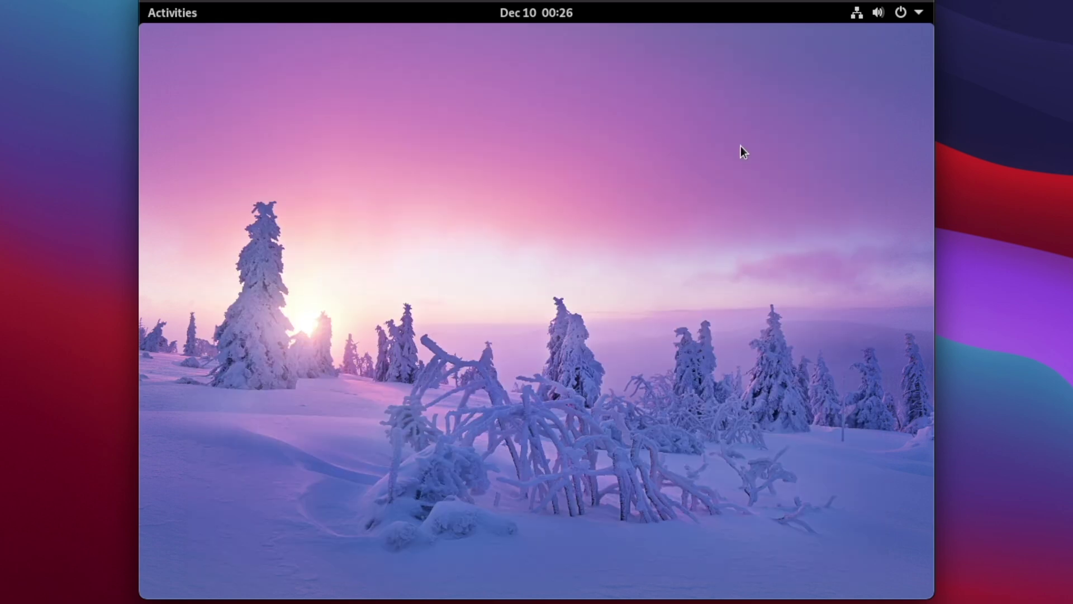
Launch Calculator from the Utilities folder and move its window higher and right
{"action": "left_click", "coordinate": [169, 15]}
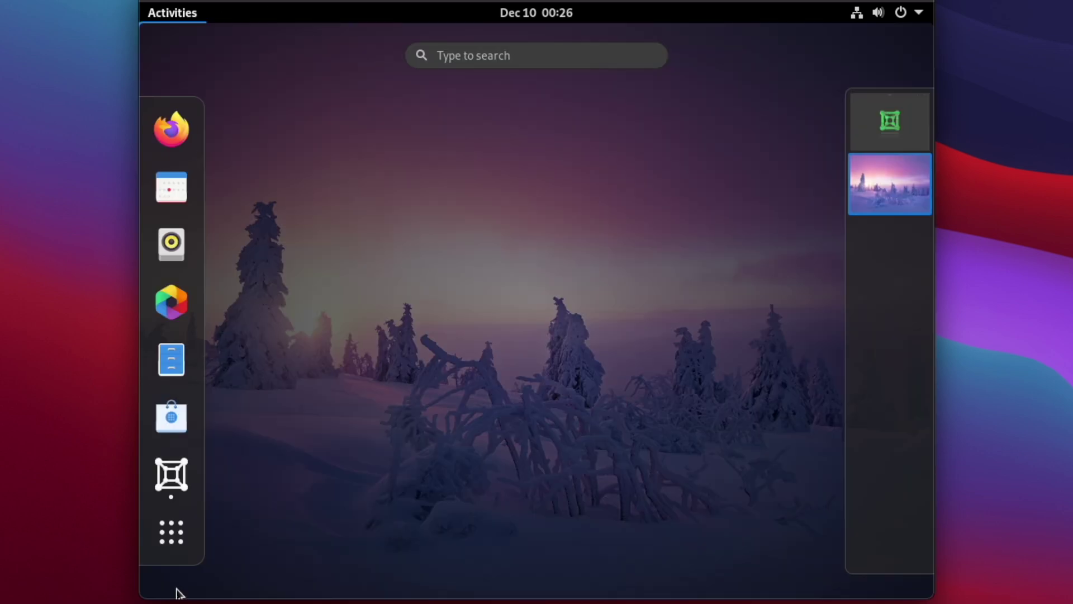
{"action": "left_click", "coordinate": [171, 532]}
{"action": "left_click", "coordinate": [709, 400]}
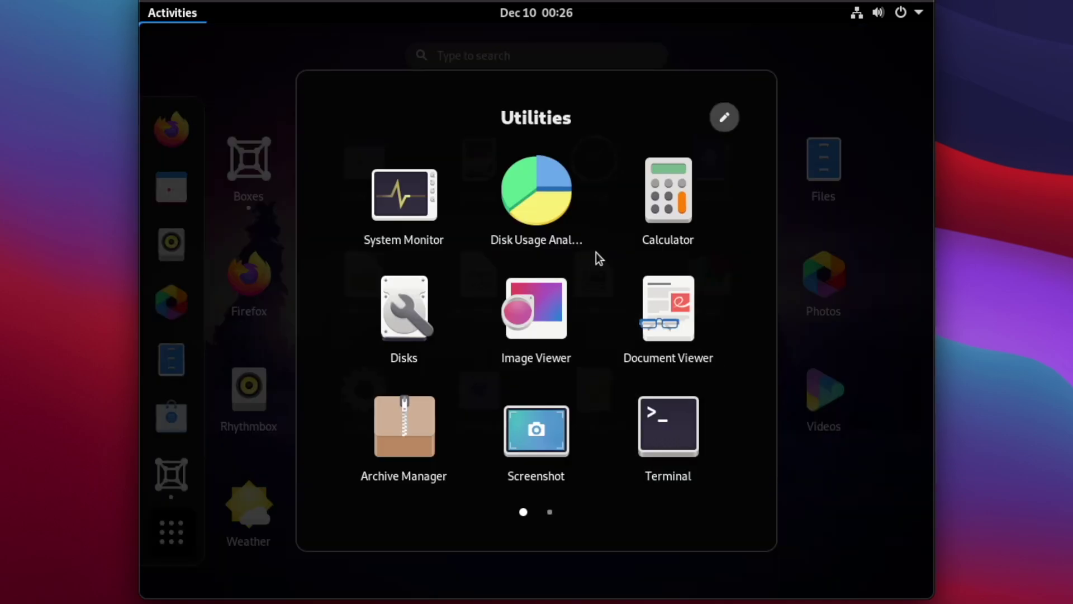
{"action": "left_click", "coordinate": [654, 209]}
{"action": "left_click_drag", "start_coordinate": [339, 150], "coordinate": [461, 134]}
Calculate 21+1 = 22
{"action": "left_click", "coordinate": [496, 374]}
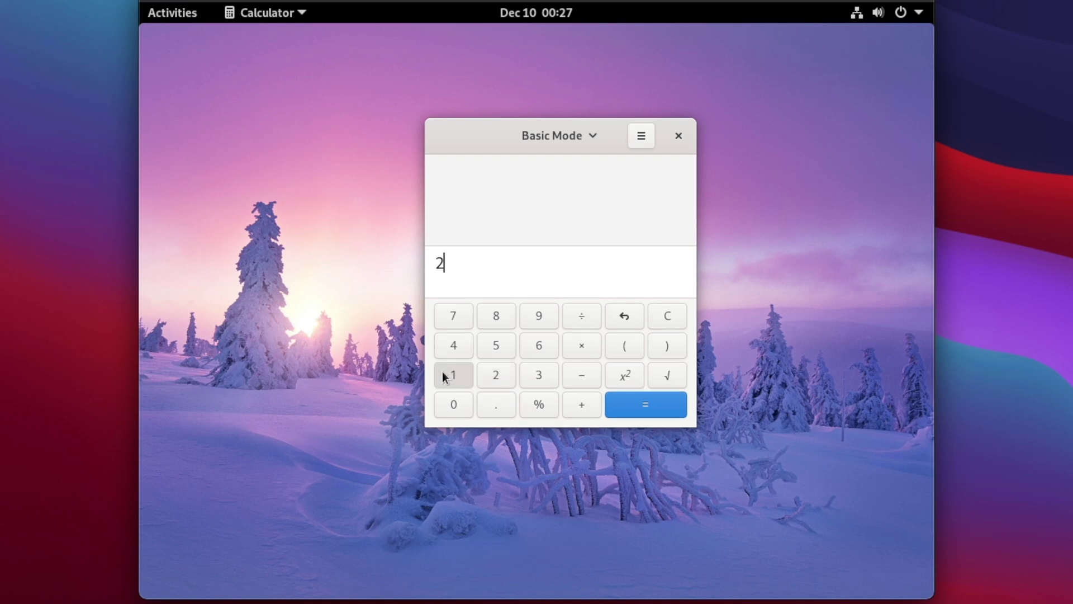
{"action": "left_click", "coordinate": [446, 372]}
{"action": "left_click", "coordinate": [582, 408]}
{"action": "left_click", "coordinate": [456, 375]}
{"action": "left_click", "coordinate": [630, 410]}
Switch to Advanced, then Financial mode, and convert from Australian Dollar
{"action": "left_click", "coordinate": [559, 135]}
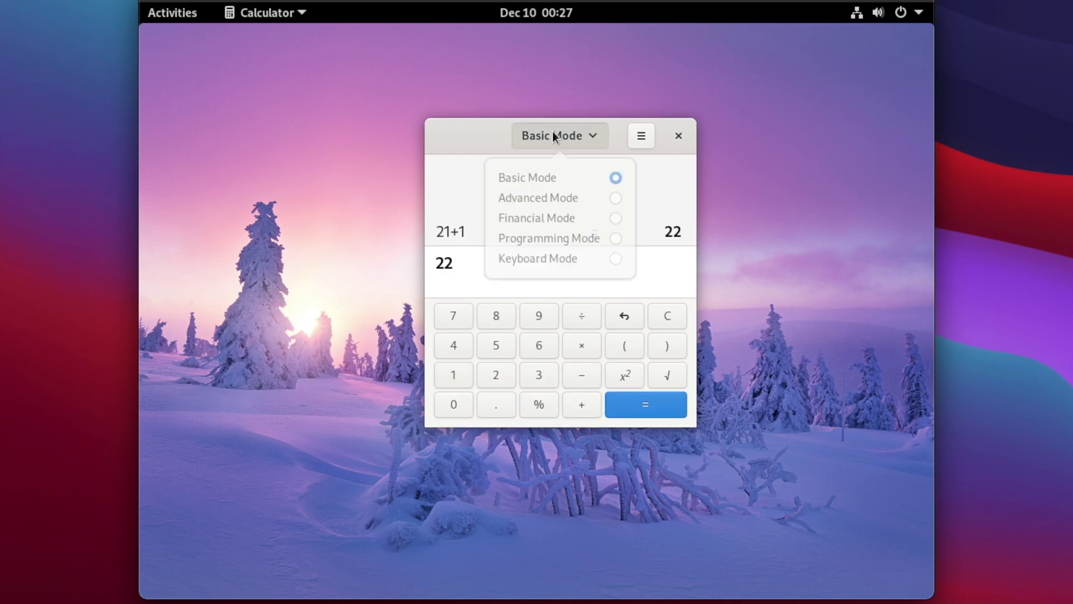
{"action": "left_click", "coordinate": [556, 202]}
{"action": "left_click_drag", "start_coordinate": [671, 135], "coordinate": [523, 140]}
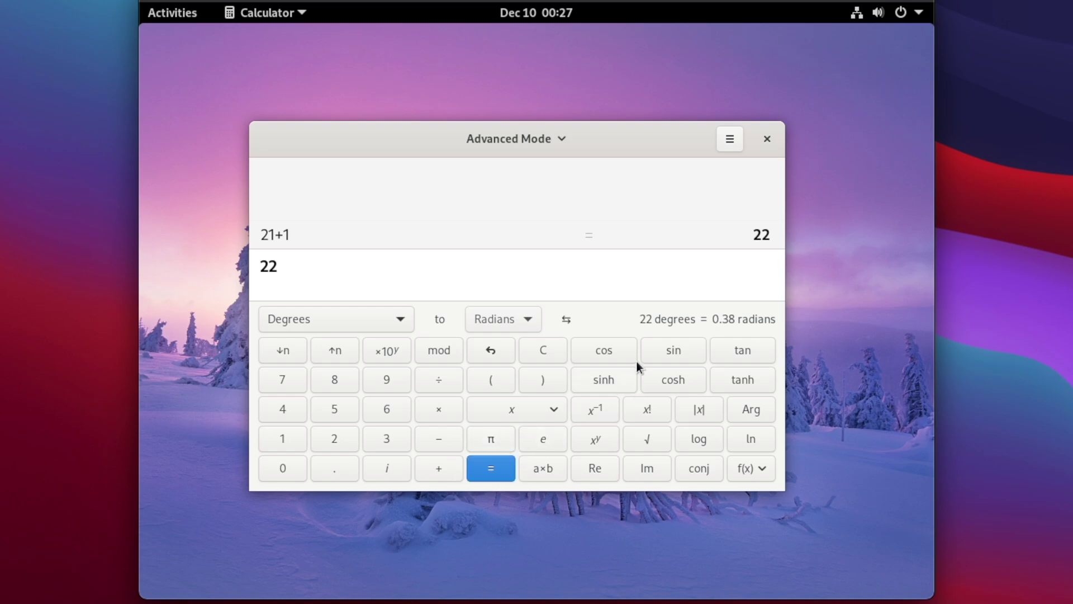
{"action": "left_click", "coordinate": [502, 137]}
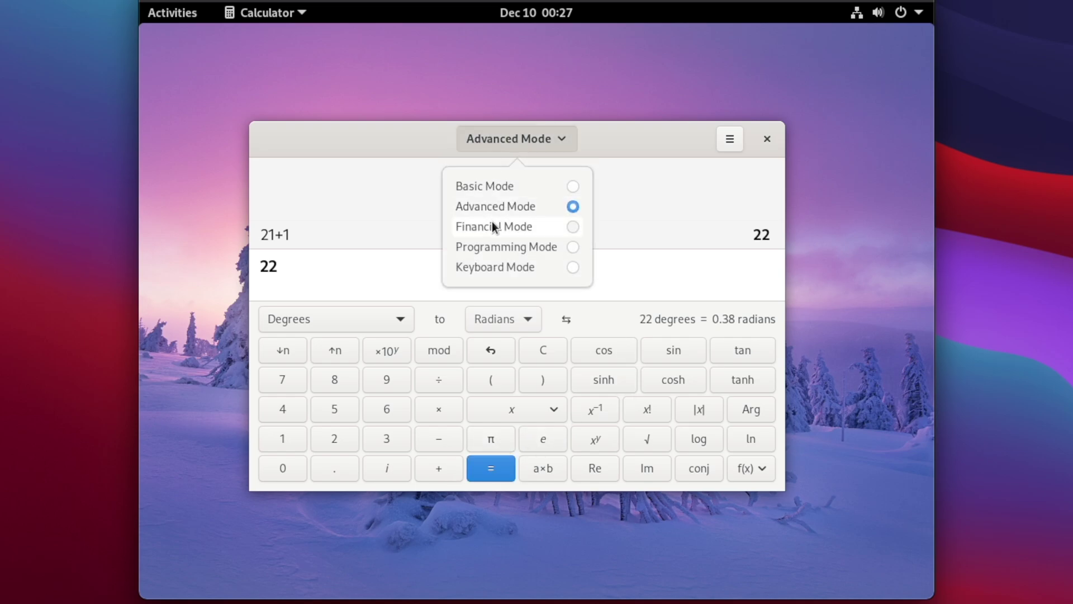
{"action": "left_click", "coordinate": [492, 226]}
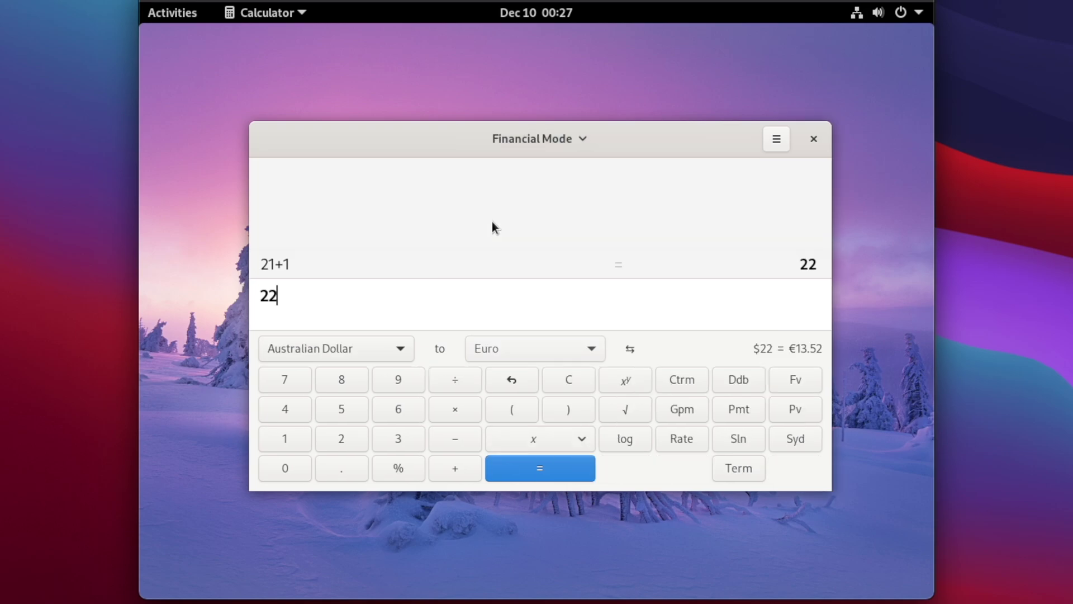
{"action": "left_click", "coordinate": [337, 350]}
{"action": "left_click", "coordinate": [411, 350]}
{"action": "left_click", "coordinate": [536, 138]}
Switch Calculator to Programming mode, then to Keyboard mode
{"action": "left_click", "coordinate": [529, 246]}
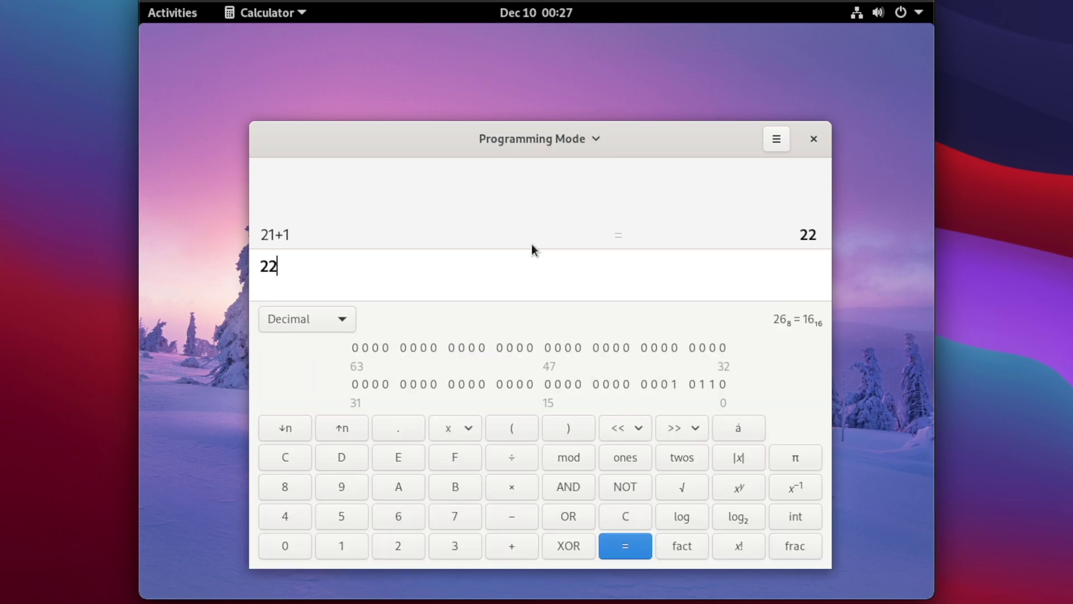
{"action": "left_click", "coordinate": [558, 138]}
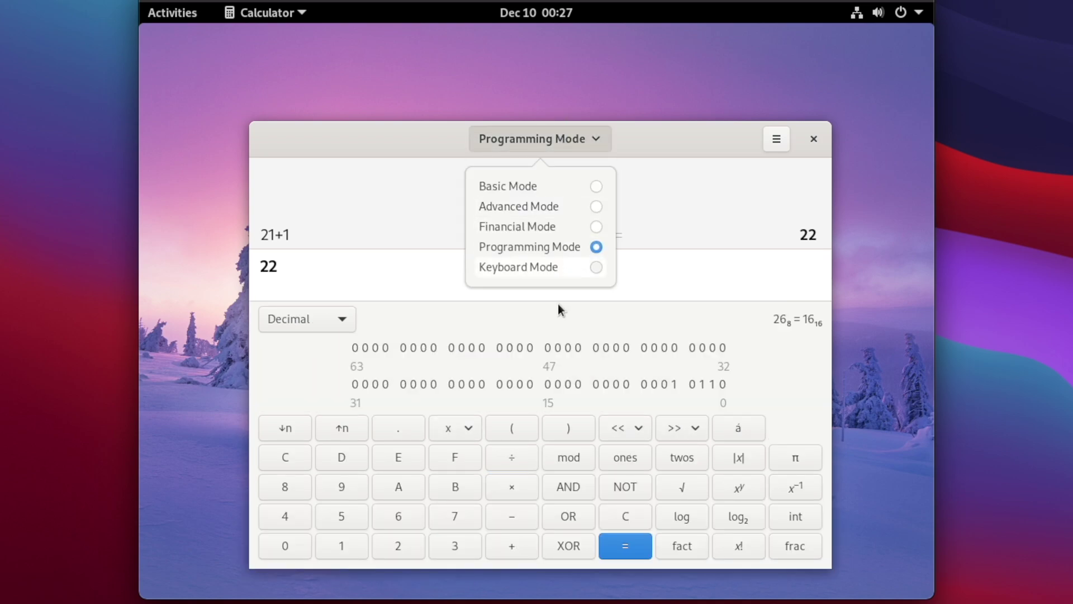
{"action": "left_click", "coordinate": [546, 269]}
Convert 1 Gigabyte to Megabytes (1,000 MB), then close Calculator
{"action": "left_click", "coordinate": [360, 179]}
{"action": "mouse_move", "coordinate": [348, 374]}
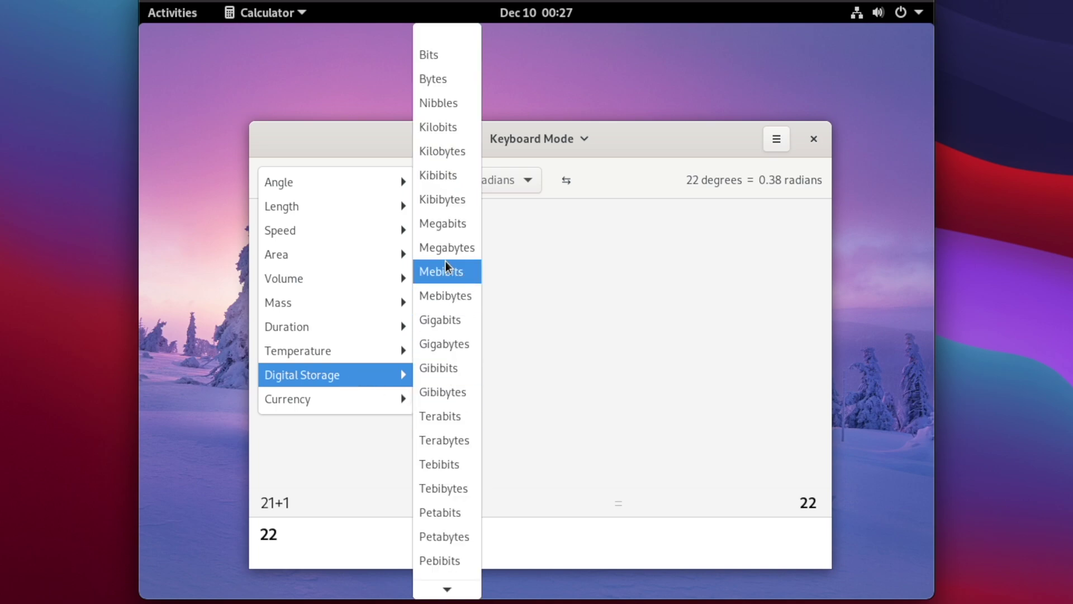
{"action": "left_click", "coordinate": [453, 344]}
{"action": "left_click_drag", "start_coordinate": [428, 568], "coordinate": [242, 513]}
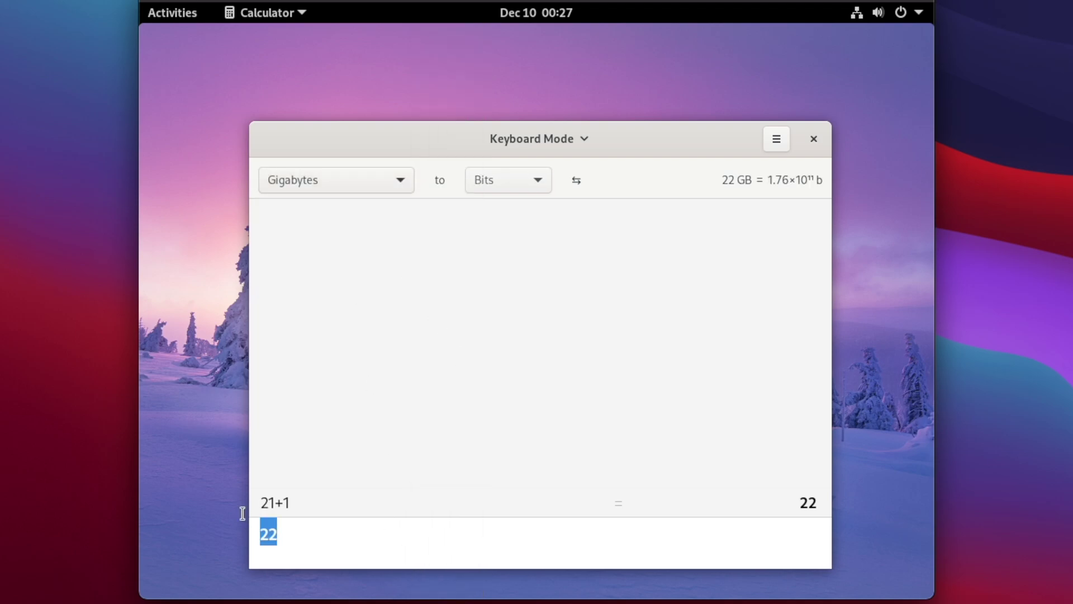
{"action": "type", "text": "1"}
{"action": "left_click", "coordinate": [501, 190]}
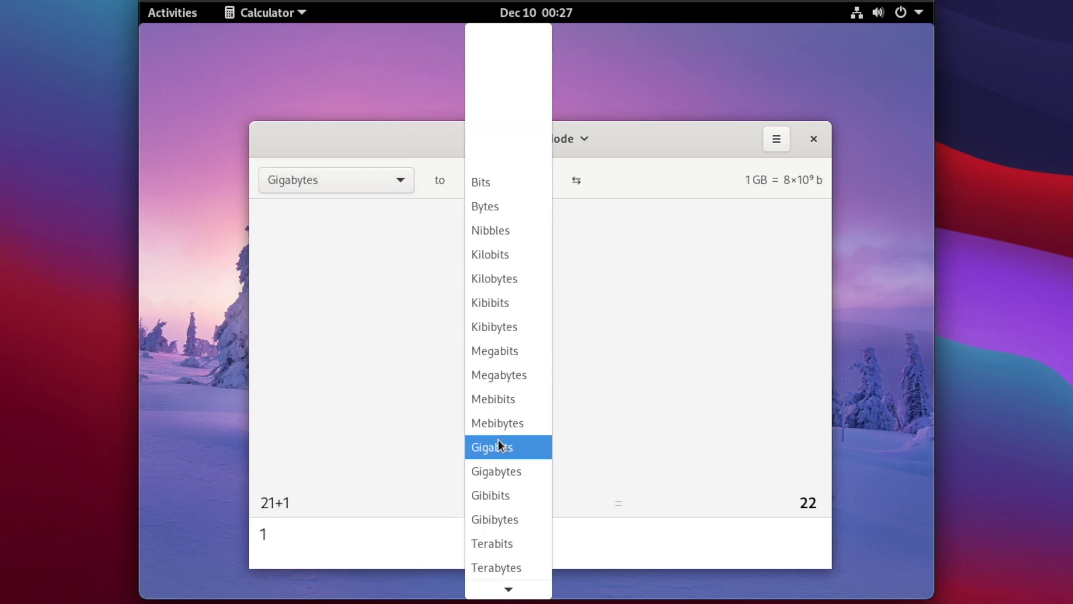
{"action": "left_click", "coordinate": [510, 377]}
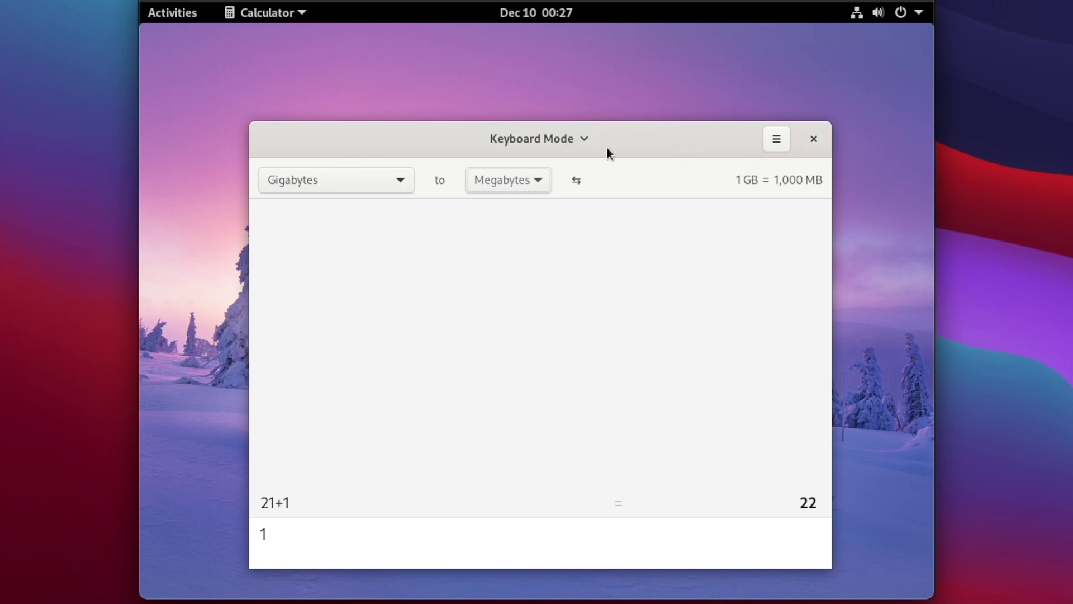
{"action": "left_click", "coordinate": [813, 139]}
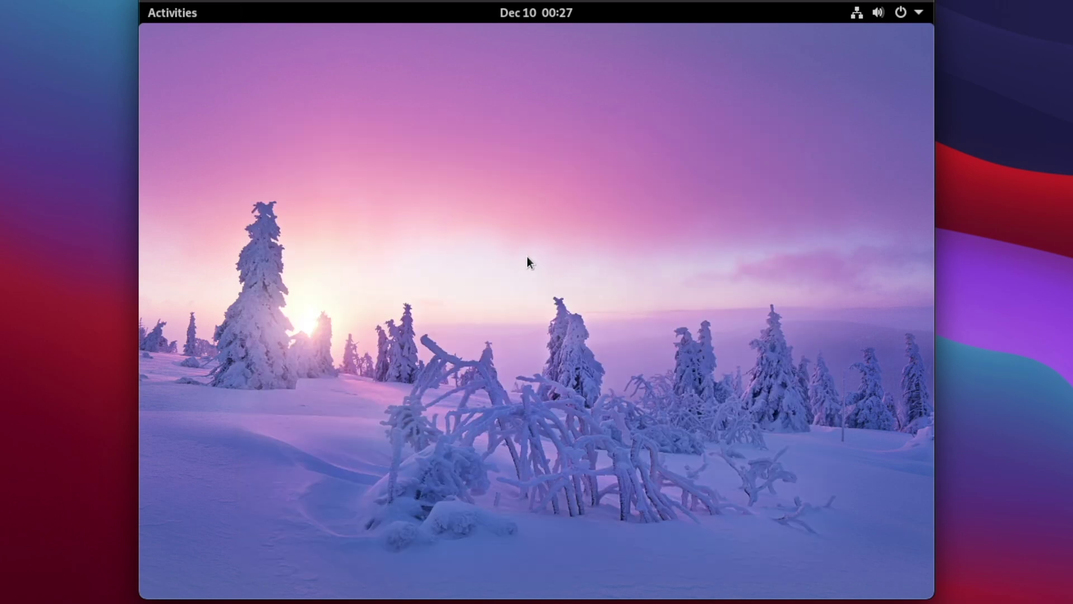